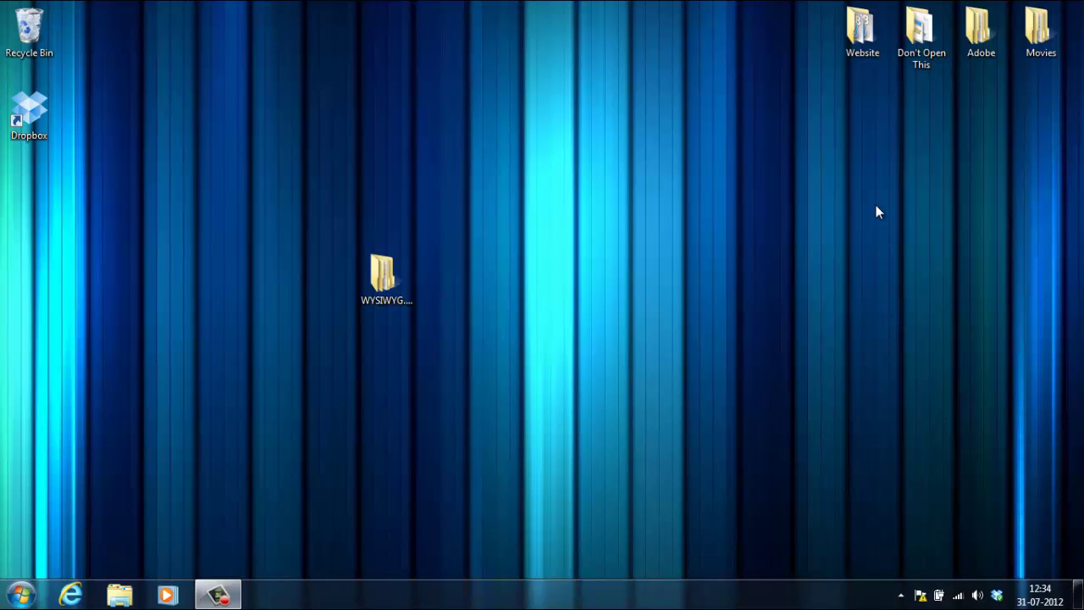
Select the WYSIWYG folder on the desktop, open it briefly, then close it.
click(389, 288)
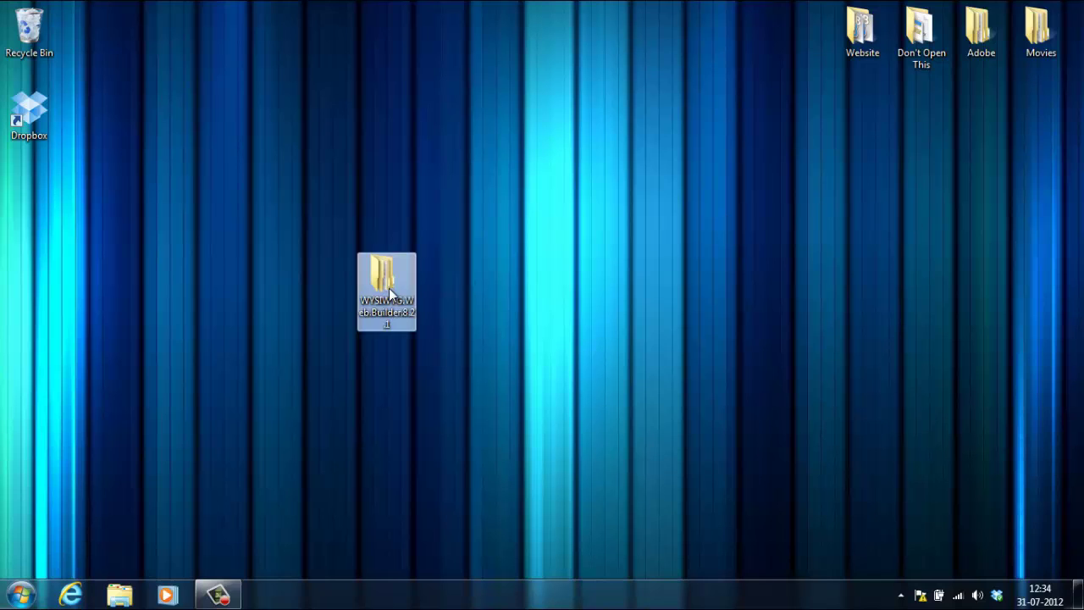
click(323, 321)
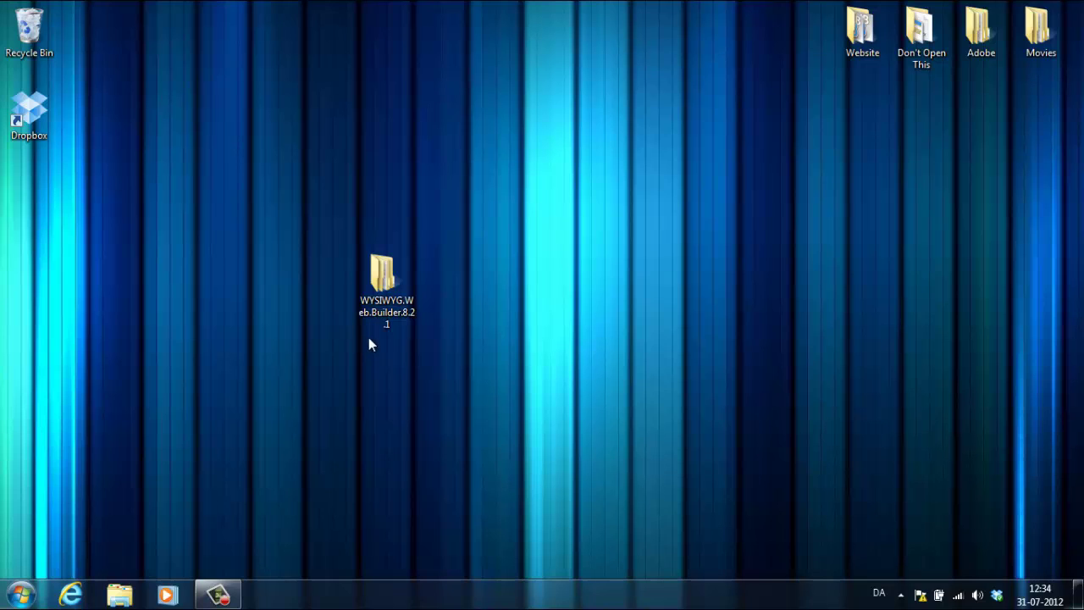
click(366, 327)
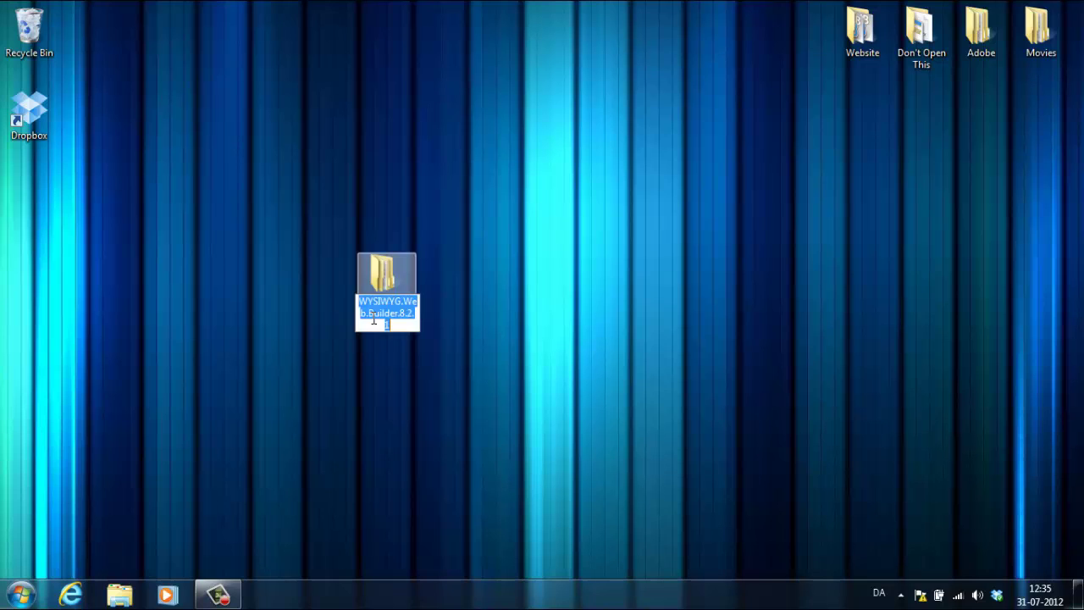
click(310, 319)
double_click(367, 285)
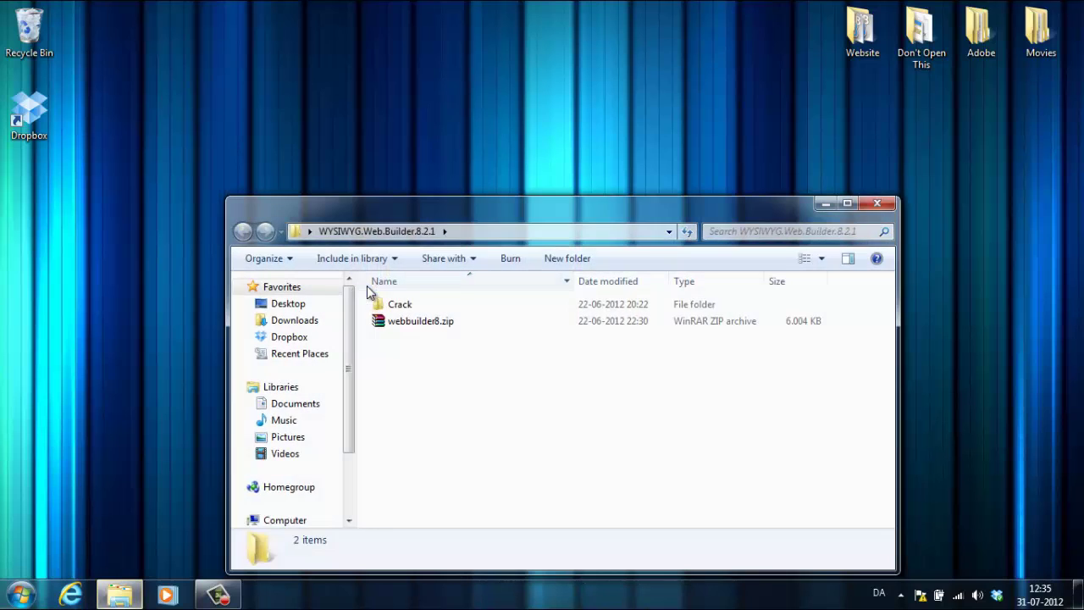
click(884, 200)
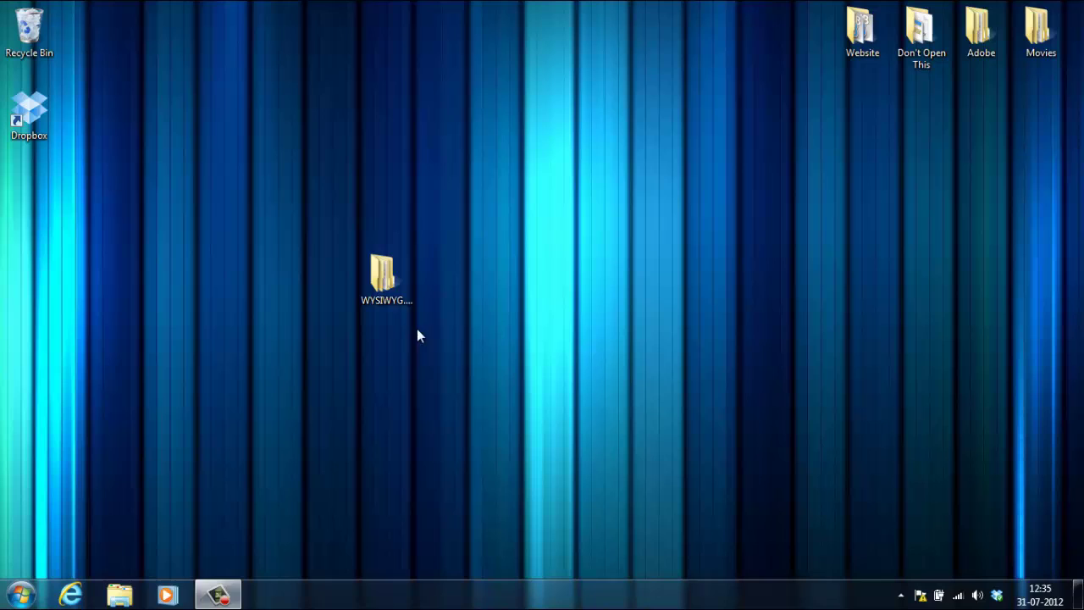
click(502, 389)
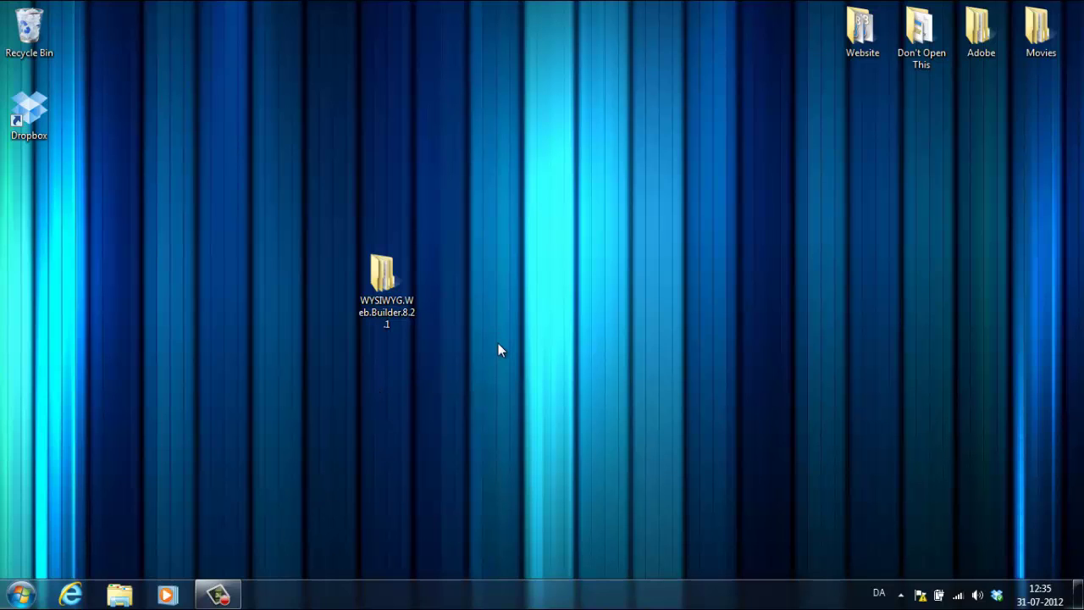
Launch Internet Explorer and load tolearnpc.net46.net.
click(70, 595)
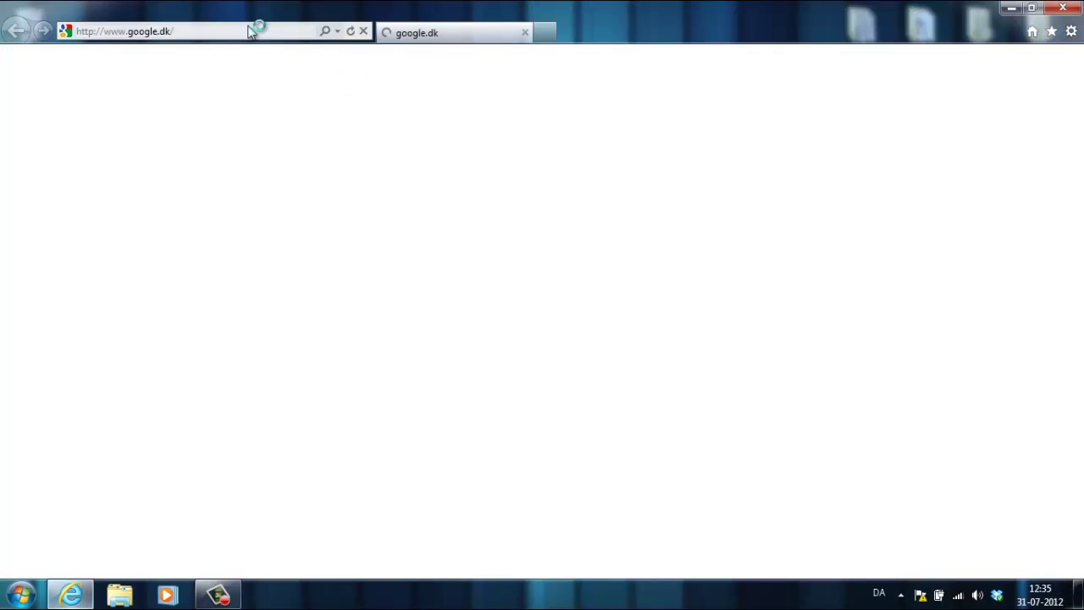
text(tolean)
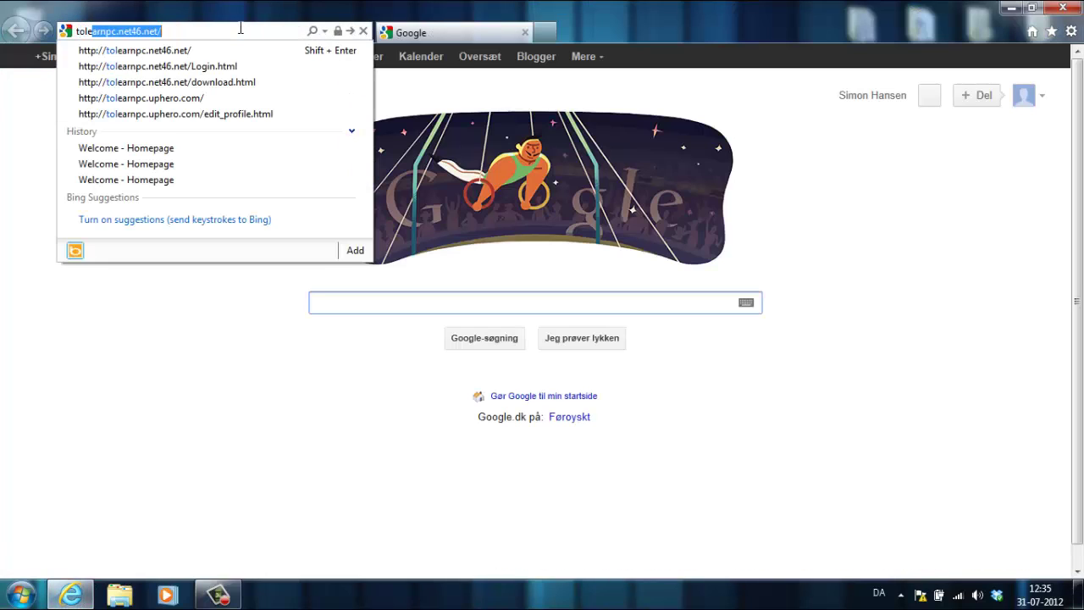
key(BackSpace)
key(BackSpace)
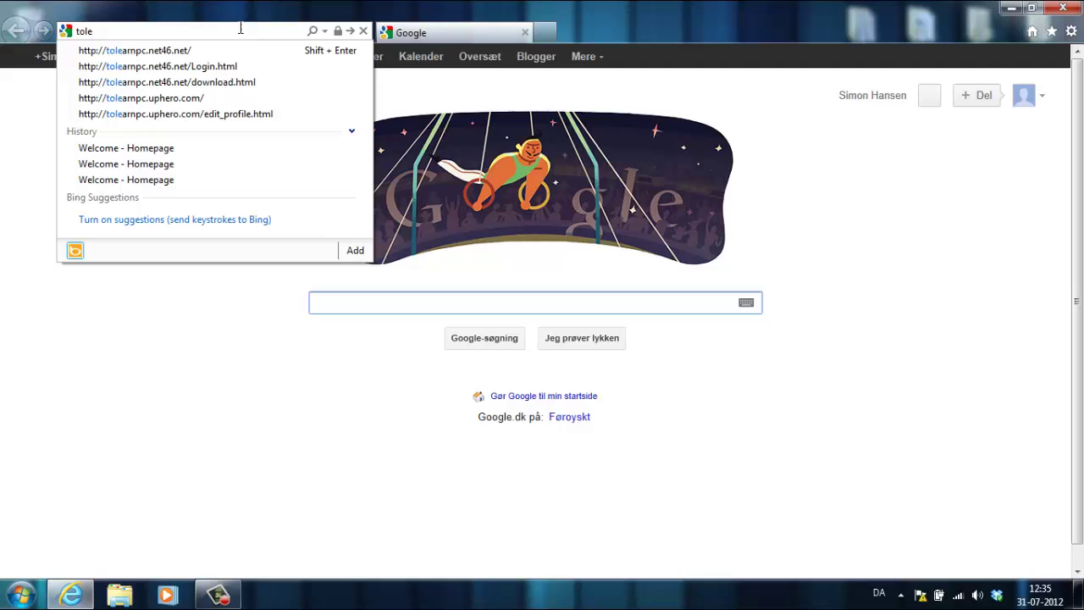
text(ar)
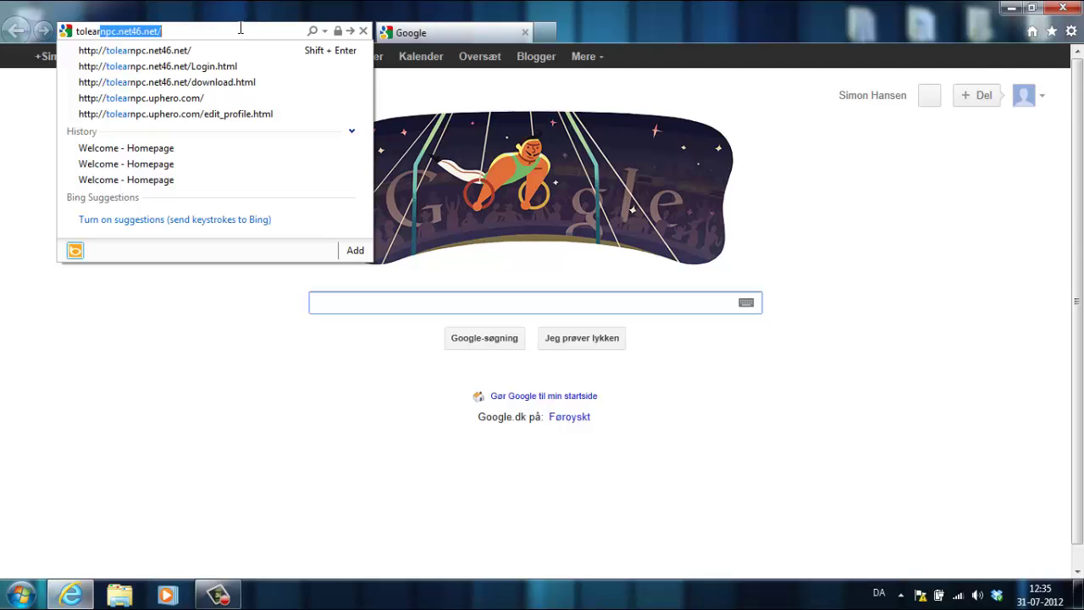
text(npc.ne)
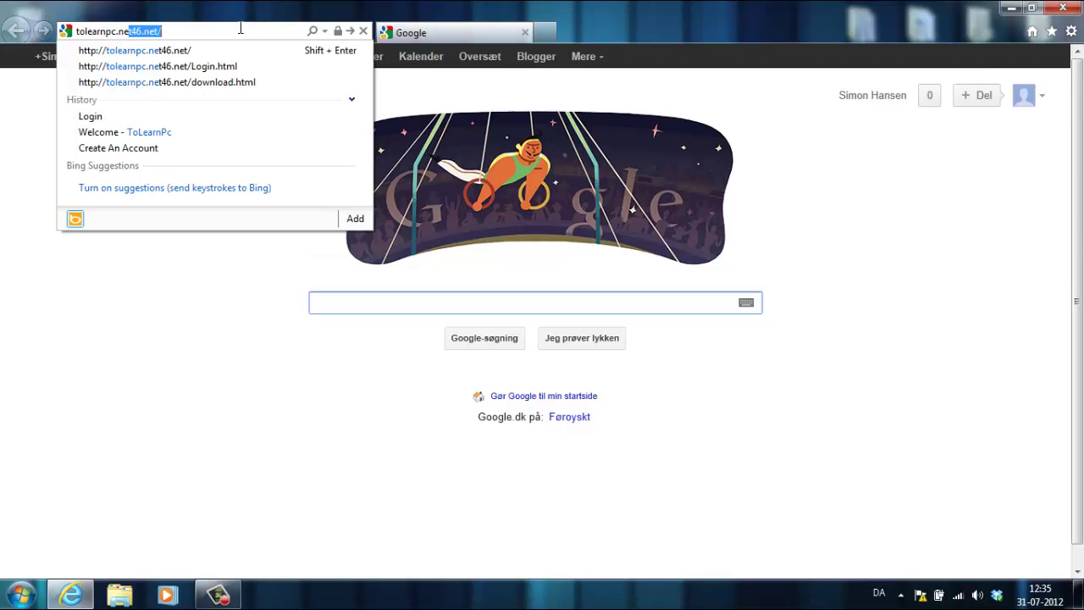
text(t46.net)
key(Return)
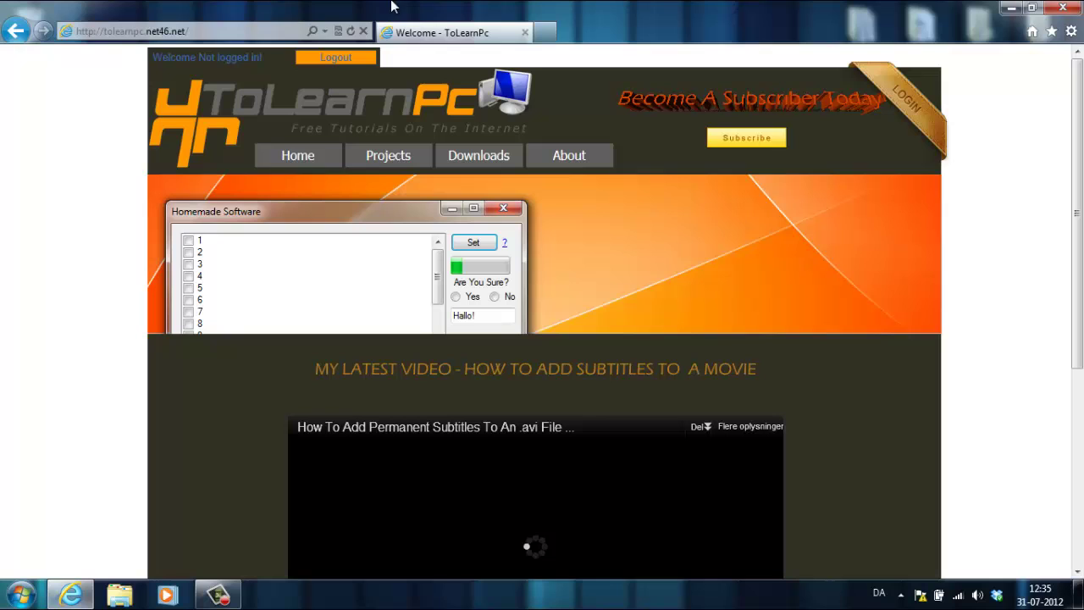
scroll(299, 470, down, 3)
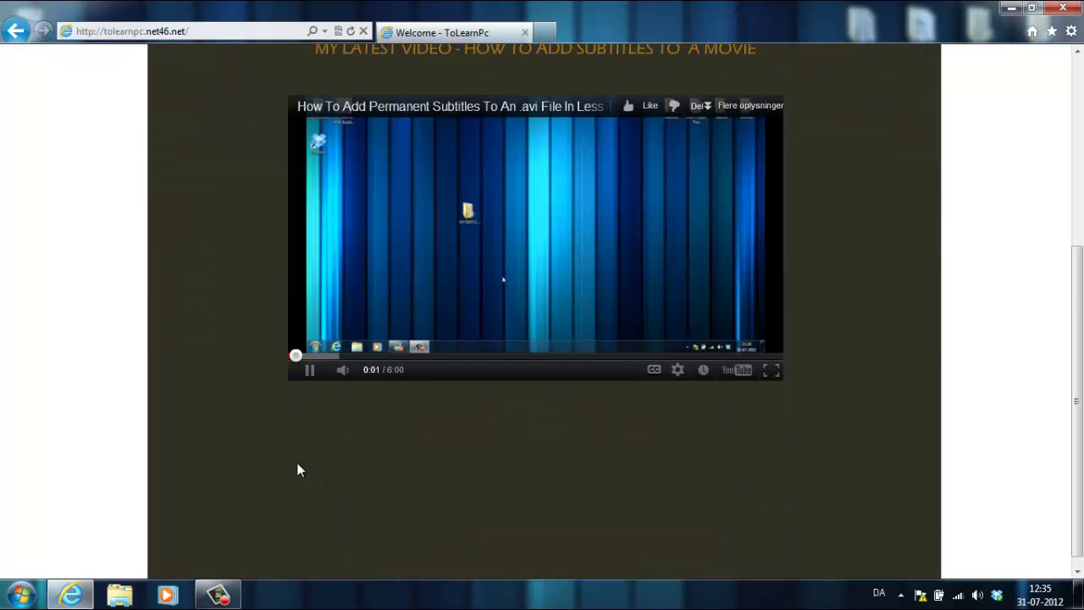
scroll(259, 358, up, 3)
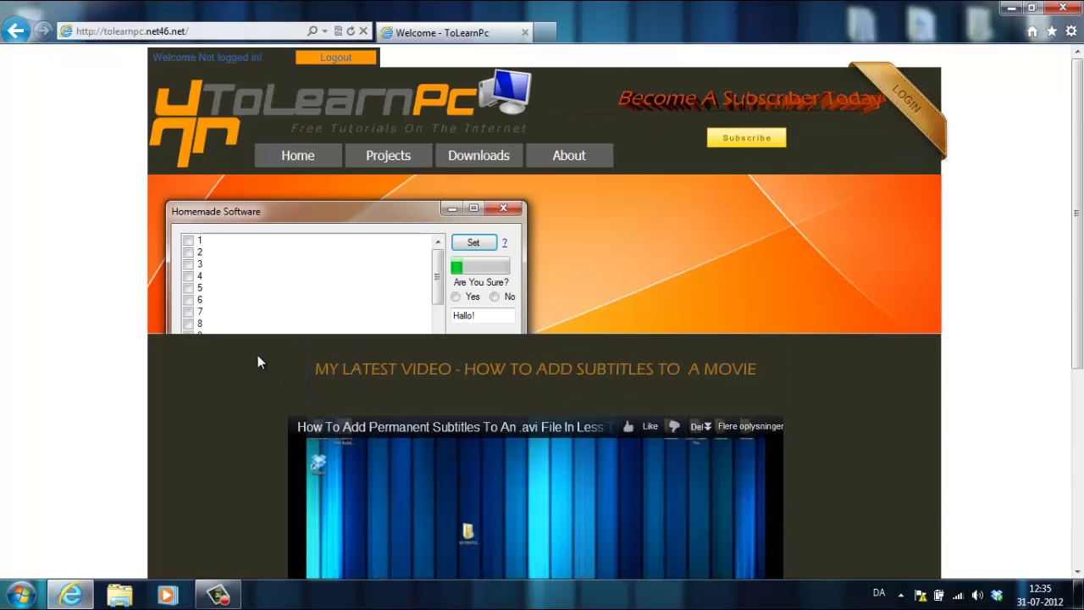
Log into ToLearnPc with the saved credentials and start the WYSIWYG Web Builder 8.2.1 download from Downloads.
click(900, 109)
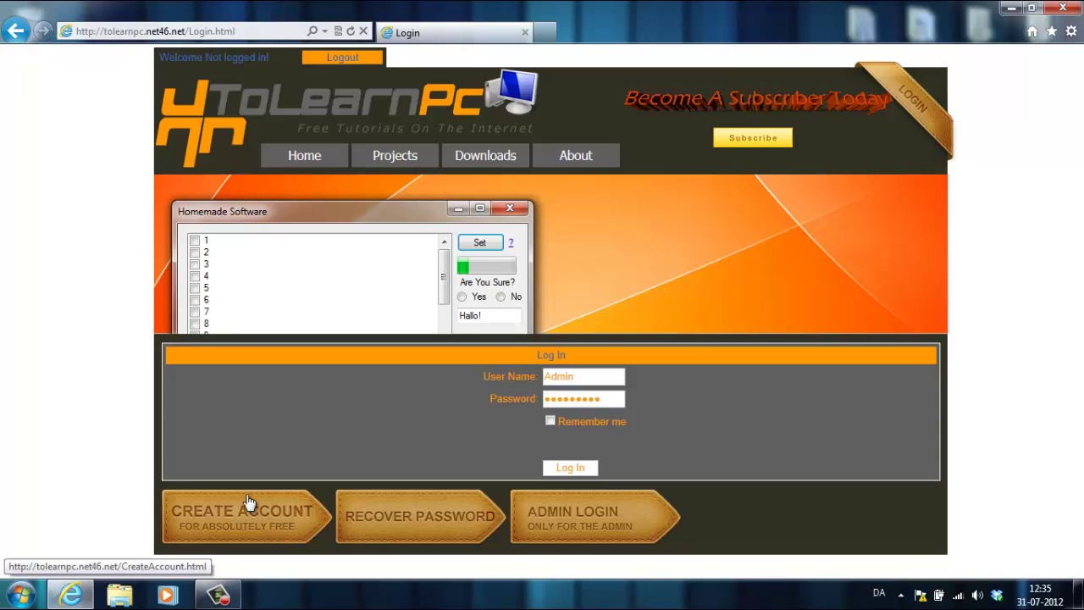
click(594, 464)
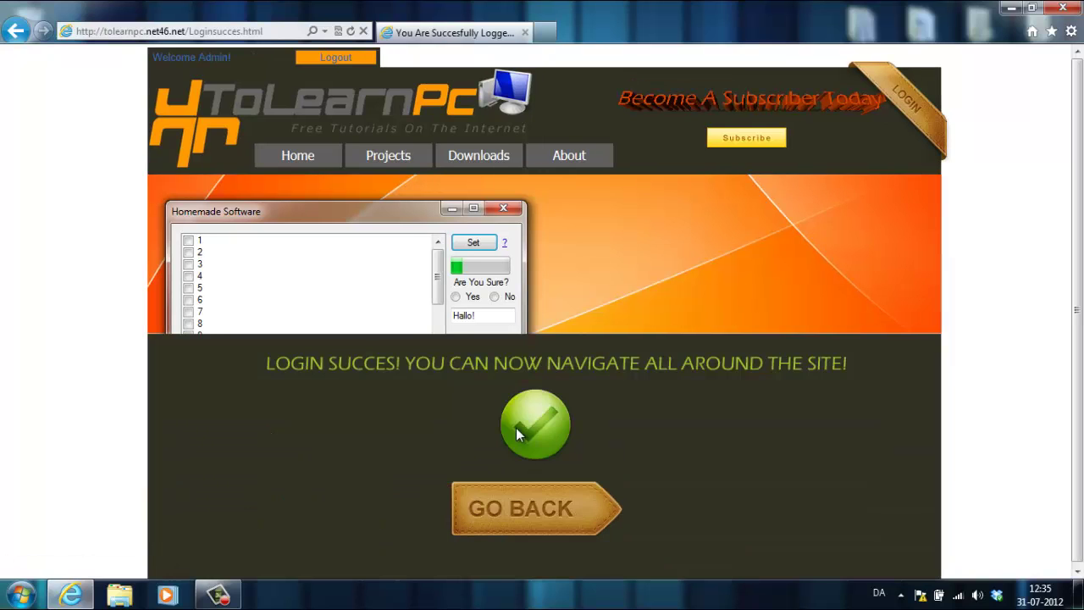
click(516, 505)
click(474, 161)
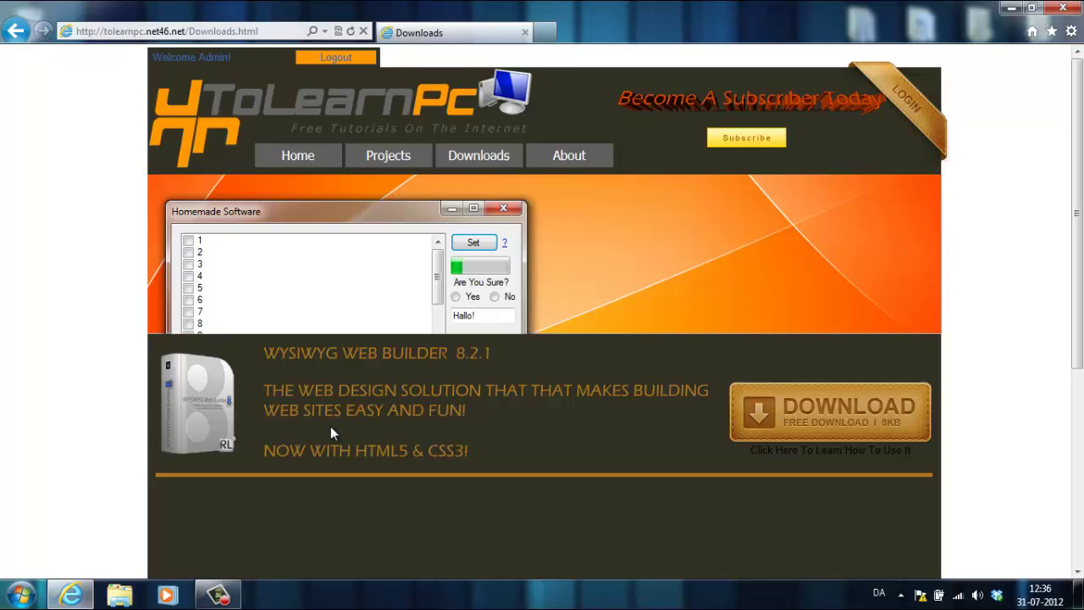
click(839, 412)
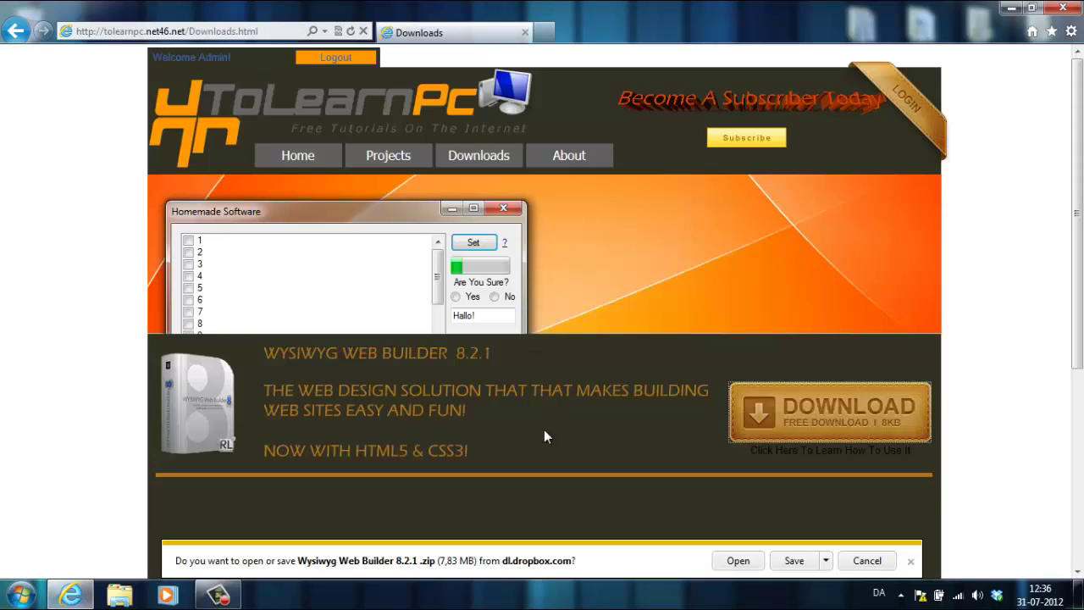
Open the downloaded Wysiwyg Web Builder 8.2.1 .zip in WinRAR, then close it.
click(744, 560)
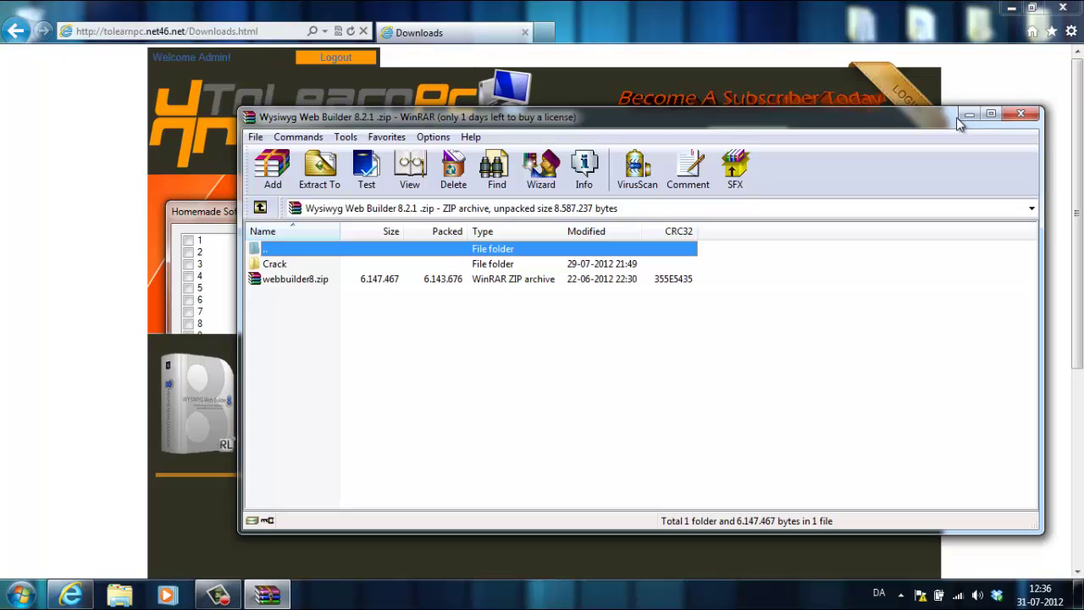
click(1020, 113)
Open the desktop WYSIWYG folder, look inside Crack, then open webbuilder8.zip in WinRAR.
click(1063, 7)
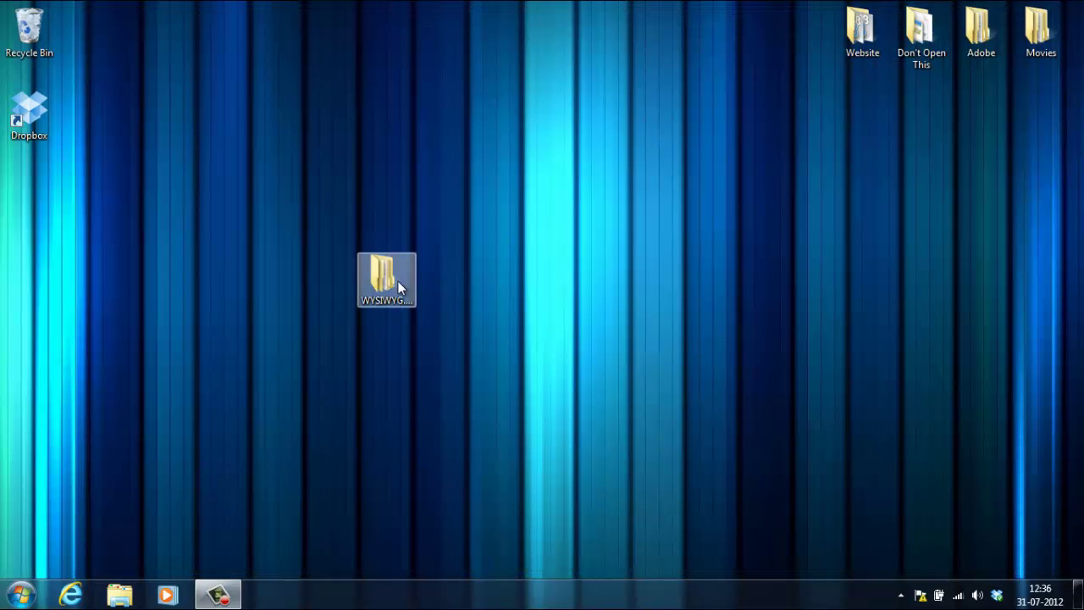
double_click(392, 284)
drag(578, 197, 625, 136)
double_click(464, 221)
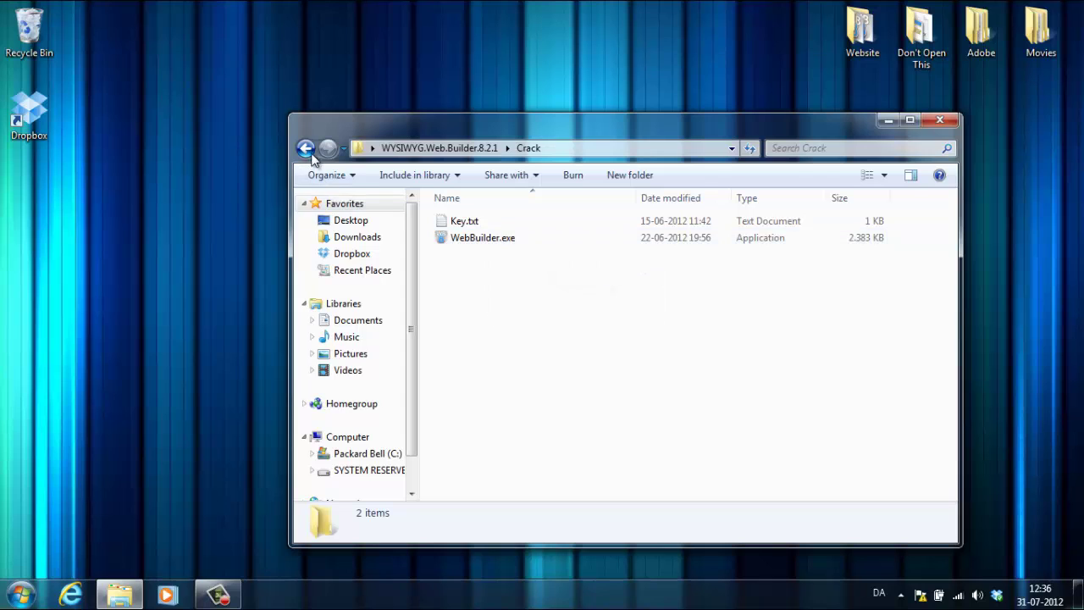
key(BackSpace)
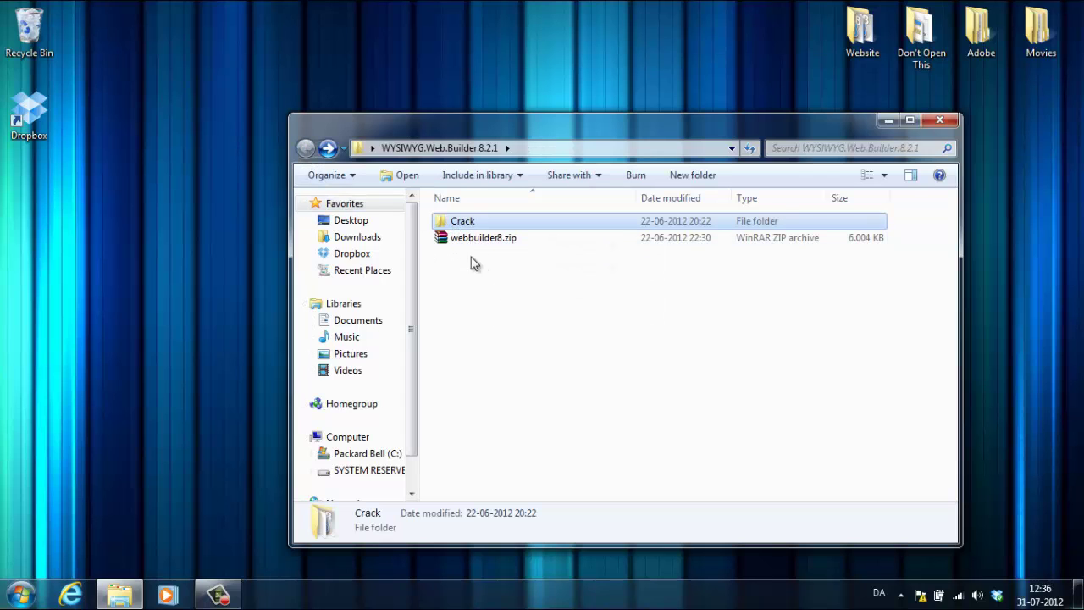
double_click(464, 240)
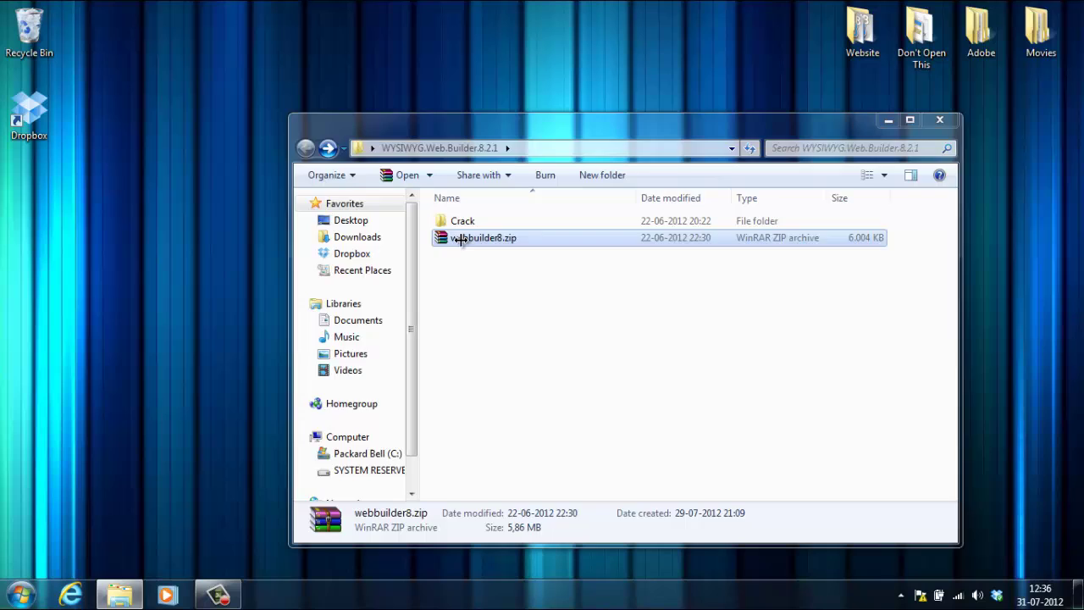
click(296, 269)
click(288, 292)
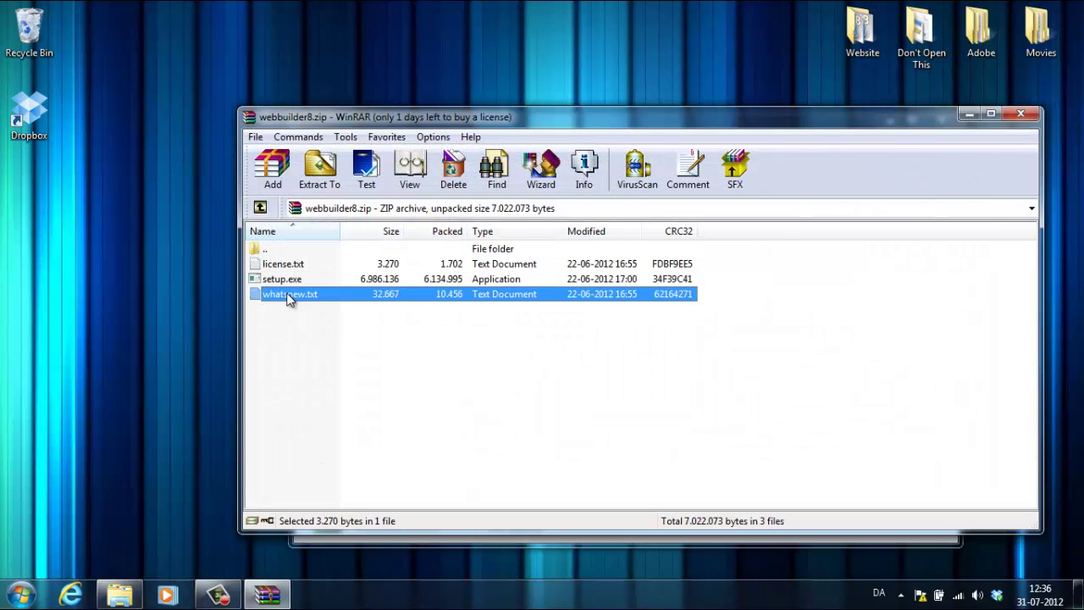
Run setup.exe, accept the license, and install with the default program and shortcut folders.
click(285, 284)
double_click(285, 285)
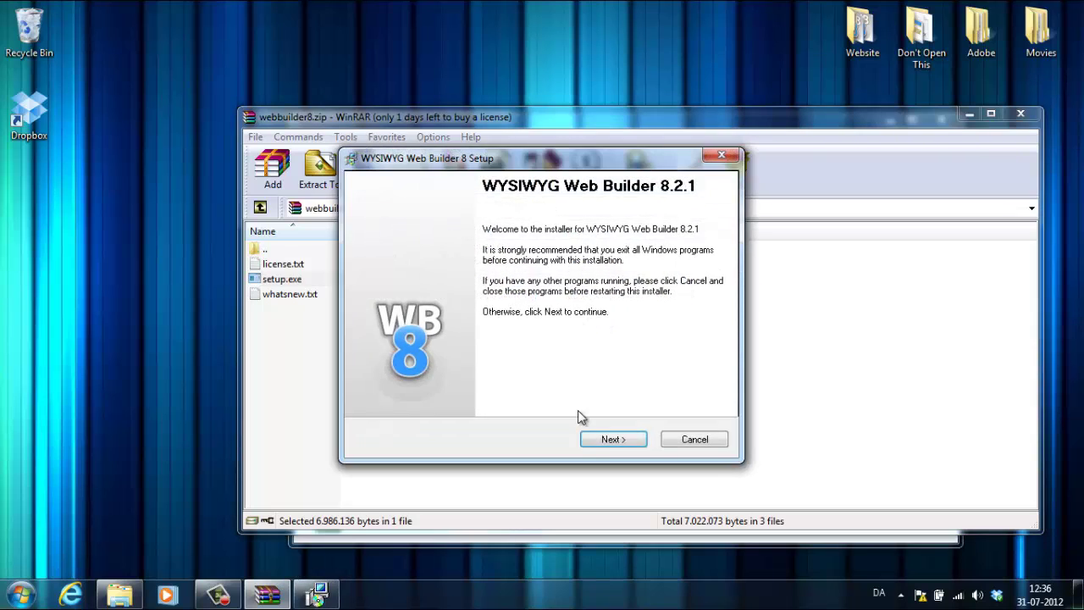
click(608, 439)
click(424, 385)
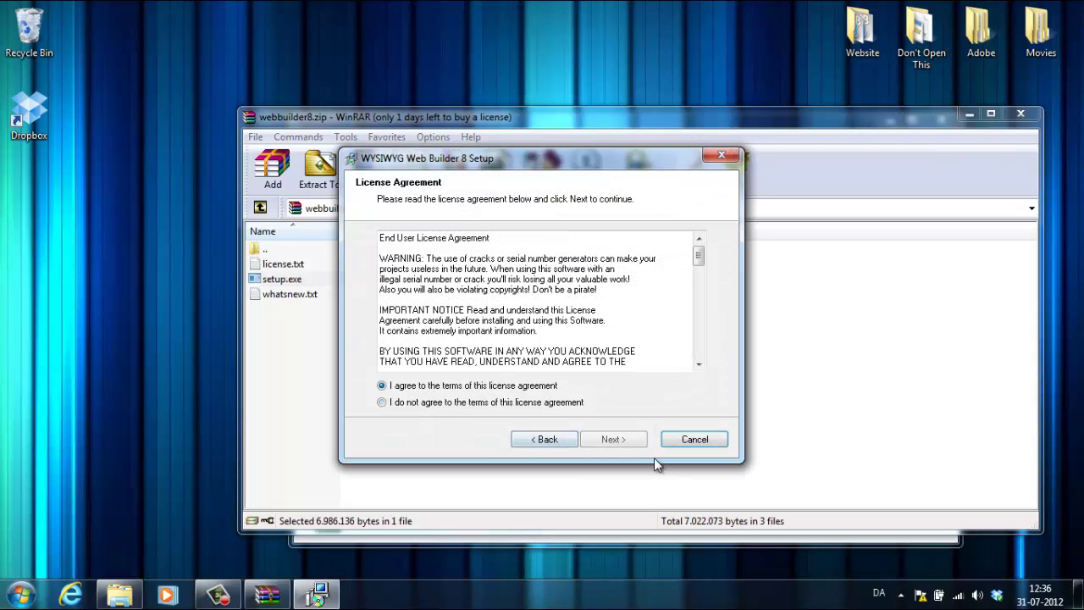
click(611, 435)
click(612, 436)
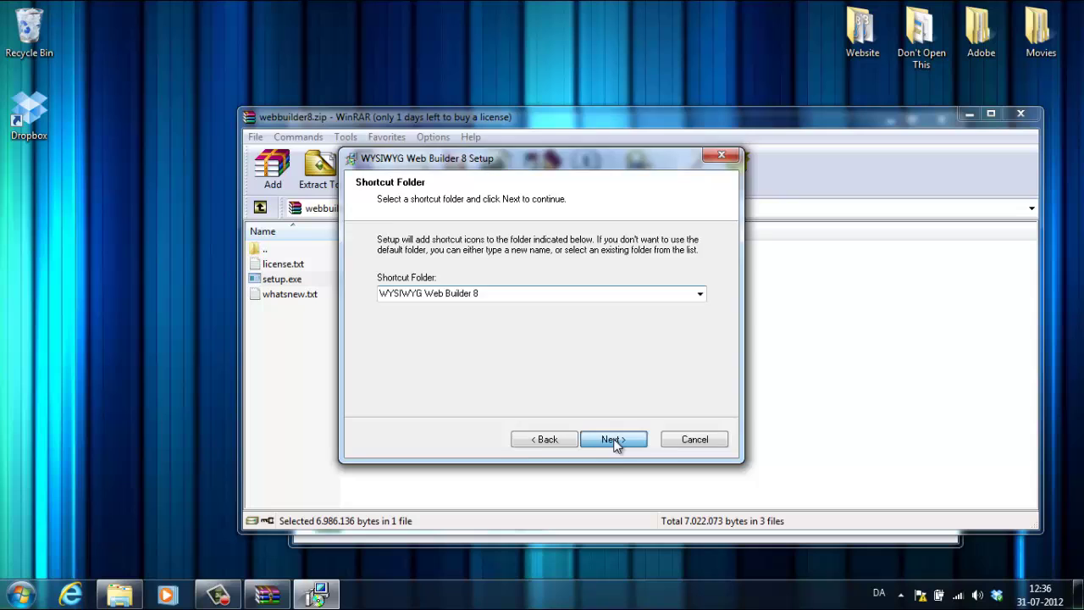
click(612, 437)
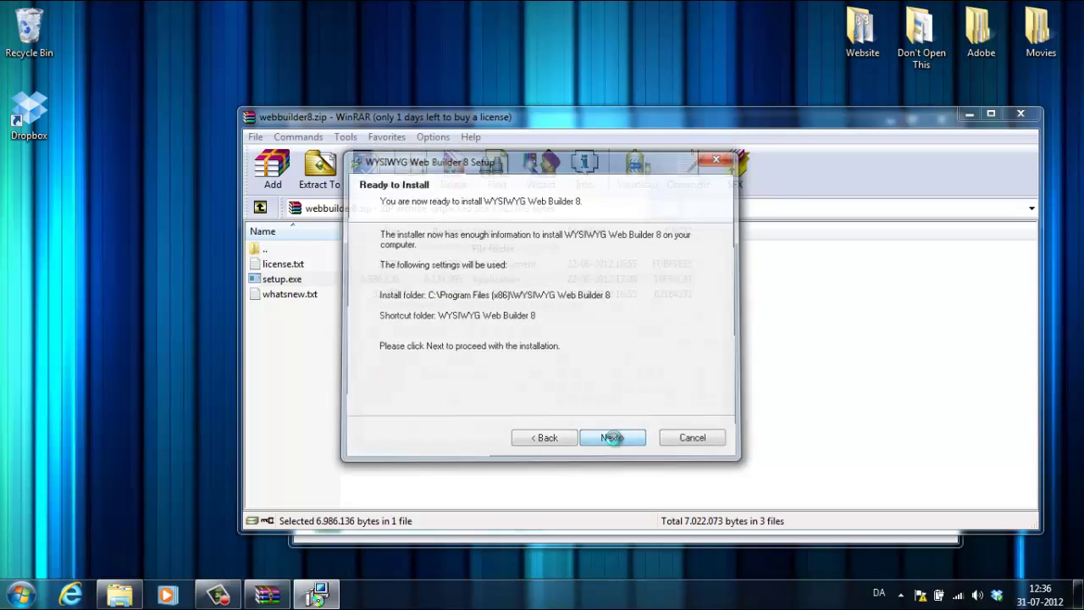
click(613, 440)
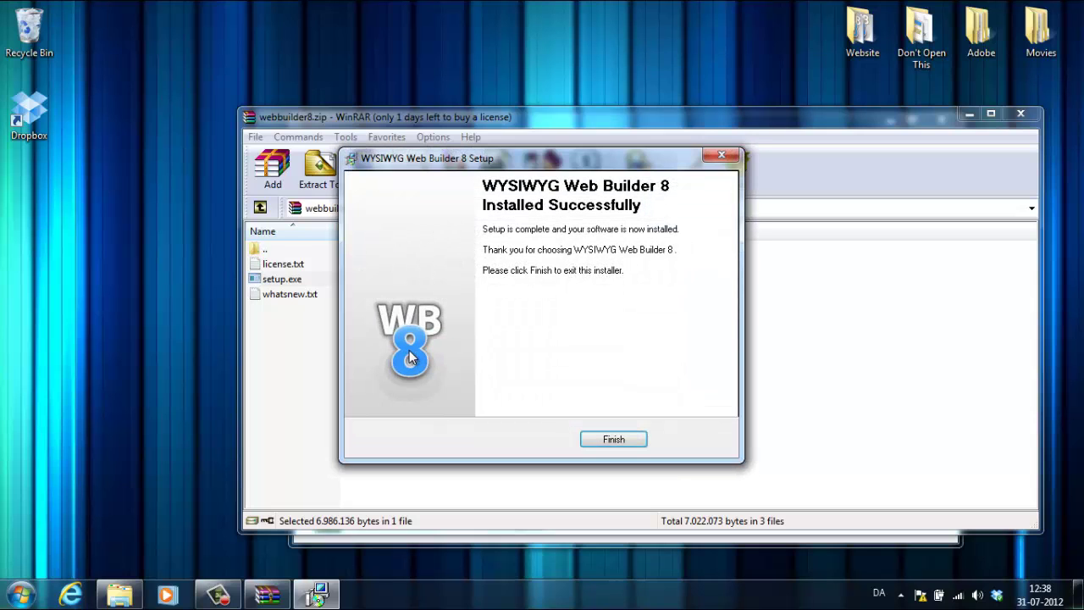
Finish the WYSIWYG Web Builder 8 setup wizard, closing the installer.
click(612, 440)
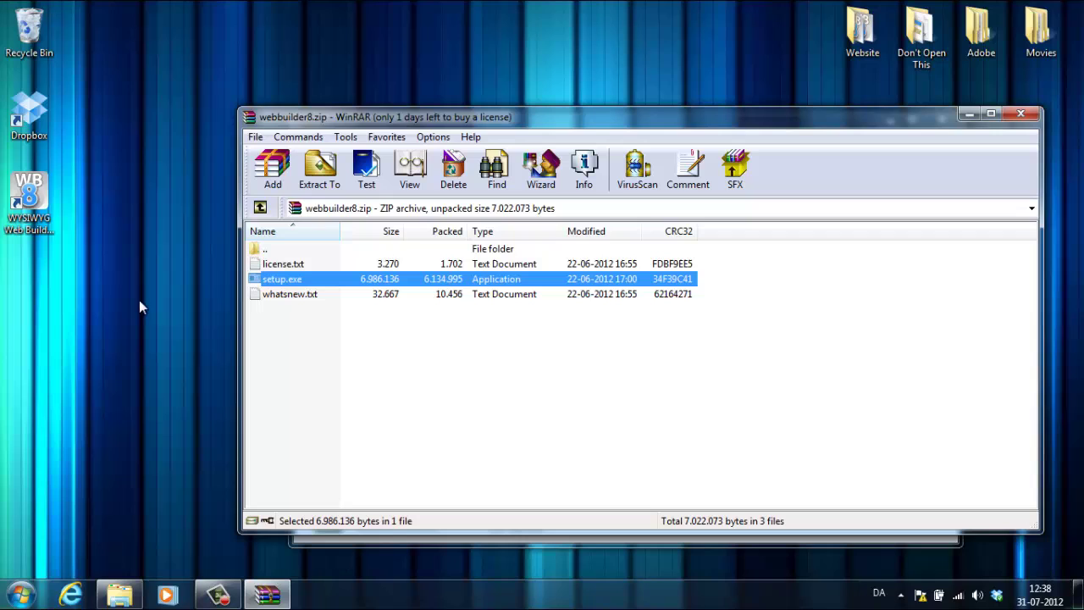
Show the Crack folder in WinRAR and bring up the Web Builder desktop shortcut's options.
click(260, 209)
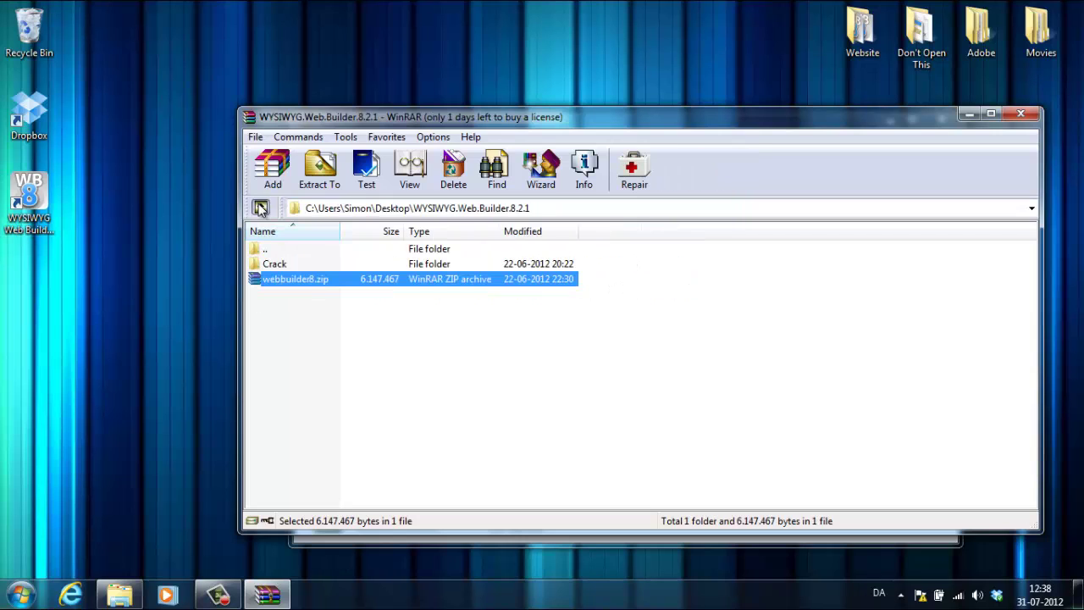
double_click(284, 265)
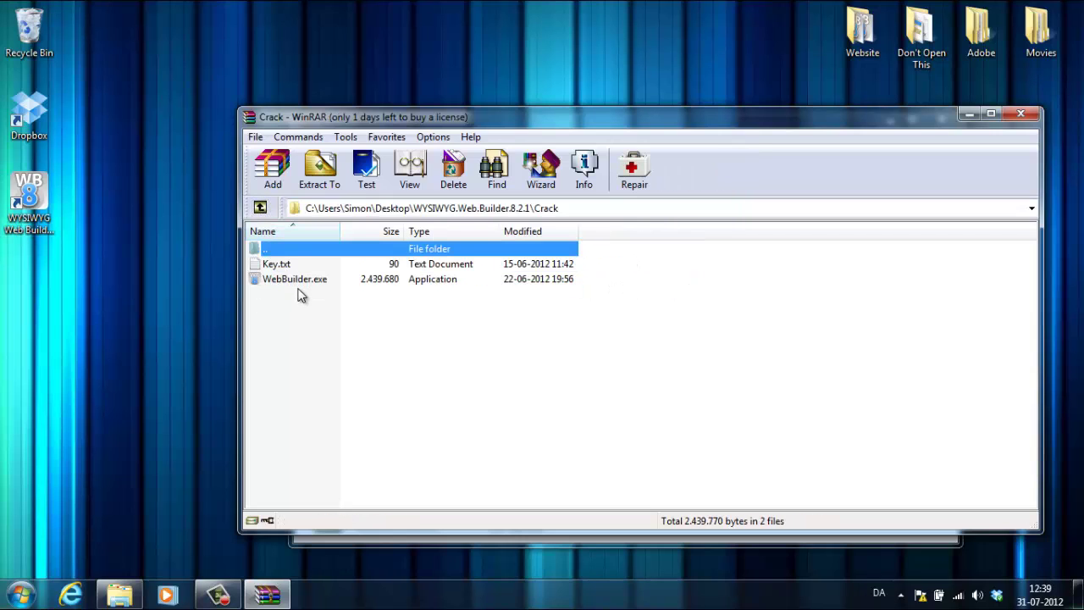
click(30, 208)
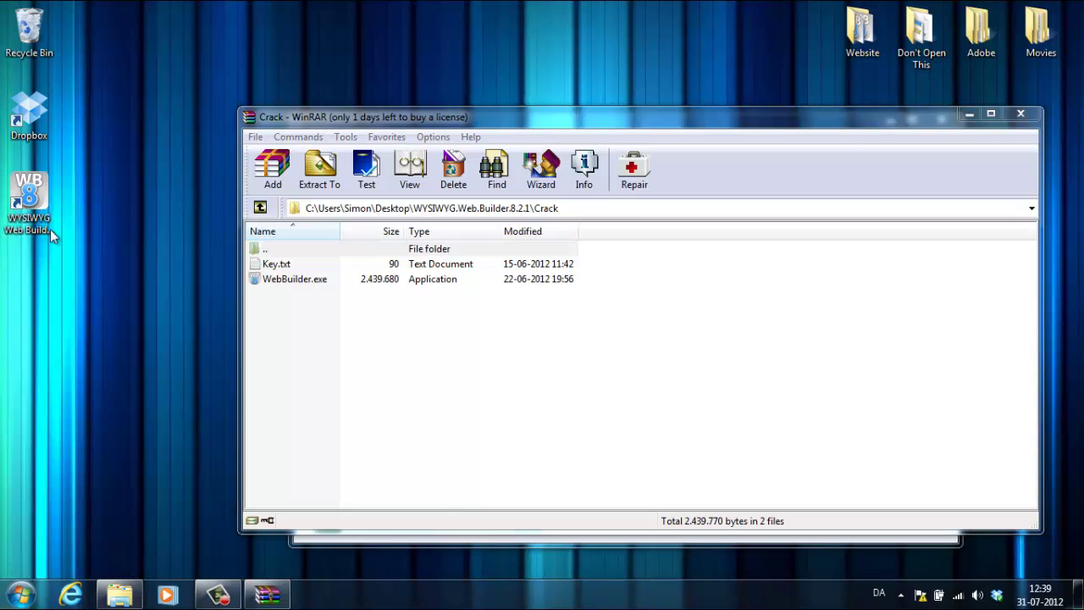
right_click(34, 203)
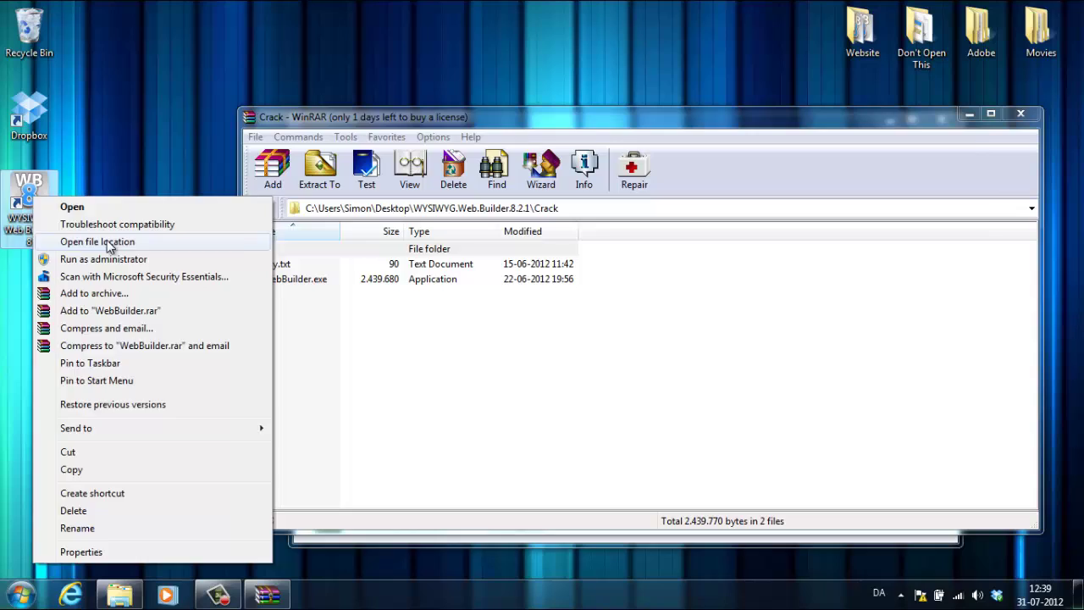
Replace WebBuilder.exe in the WYSIWYG Web Builder 8 program folder with the Crack copy.
click(97, 241)
drag(364, 152, 605, 160)
scroll(718, 369, up, 3)
scroll(726, 399, down, 4)
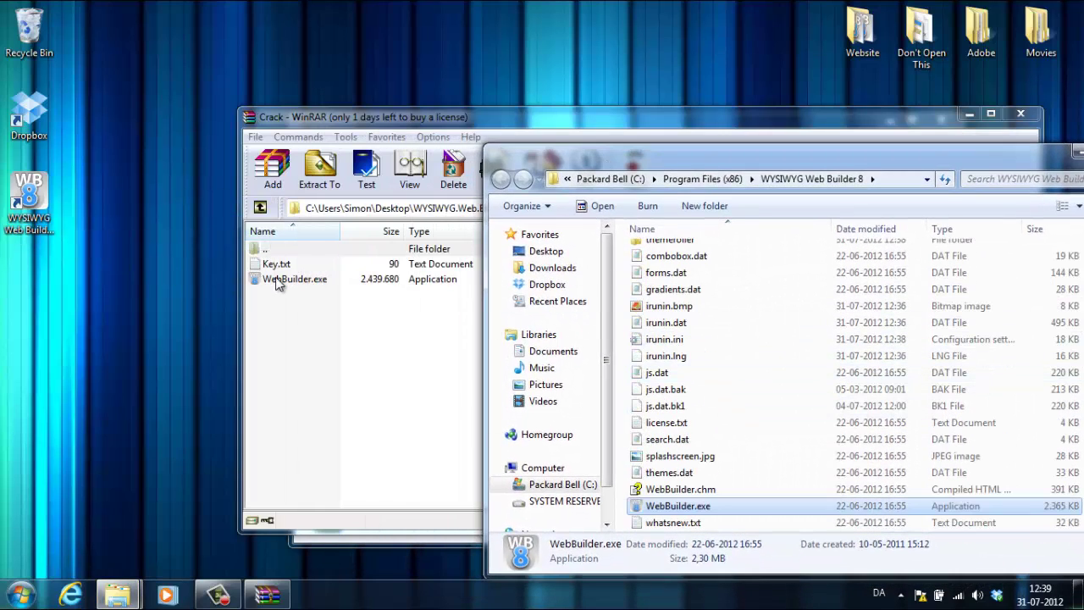
drag(268, 284, 1074, 372)
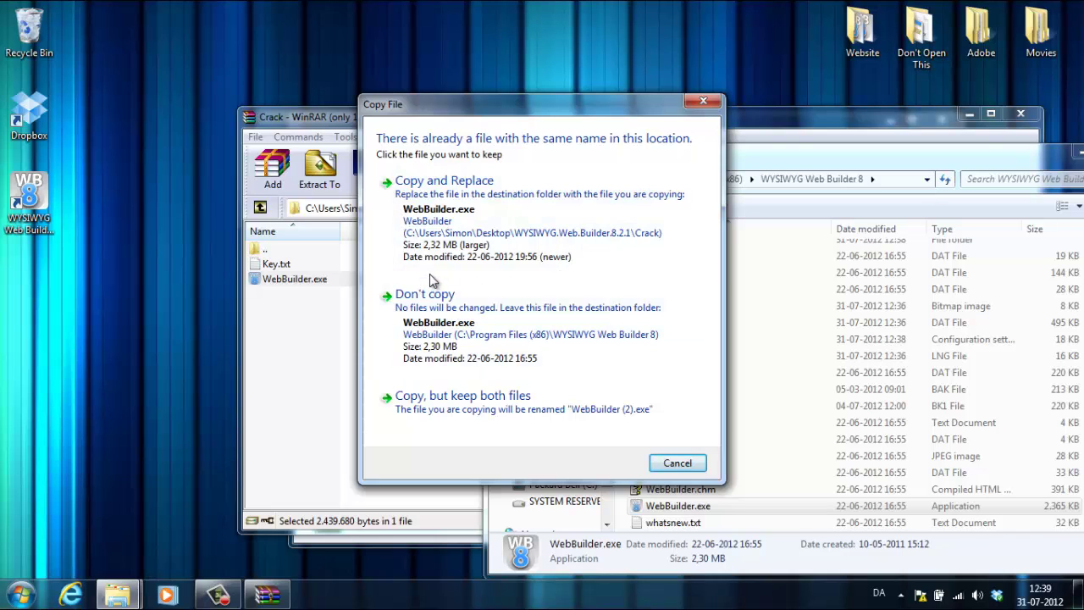
click(425, 225)
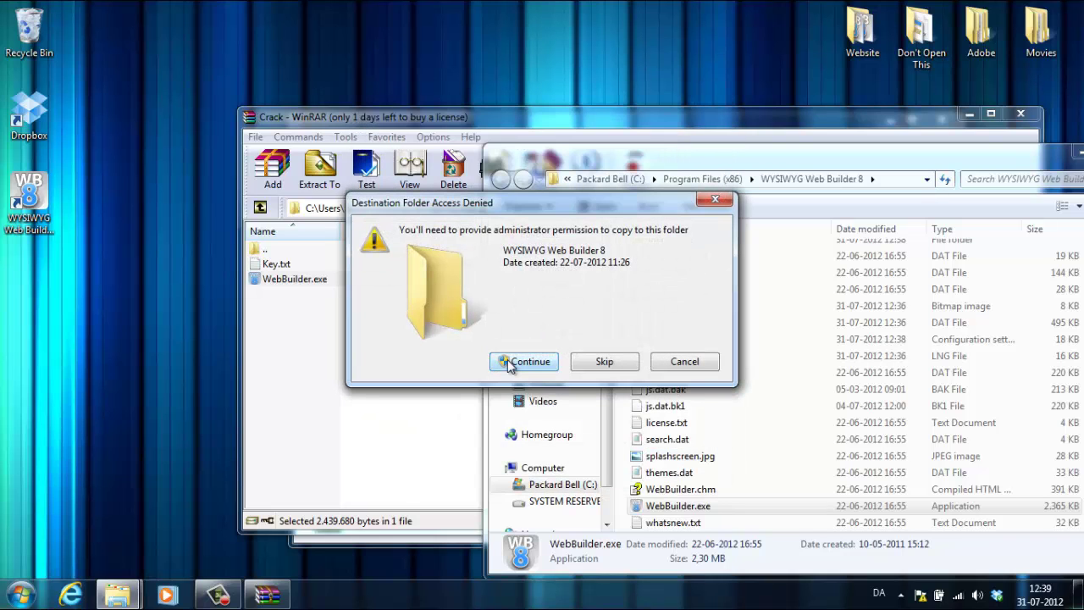
click(511, 362)
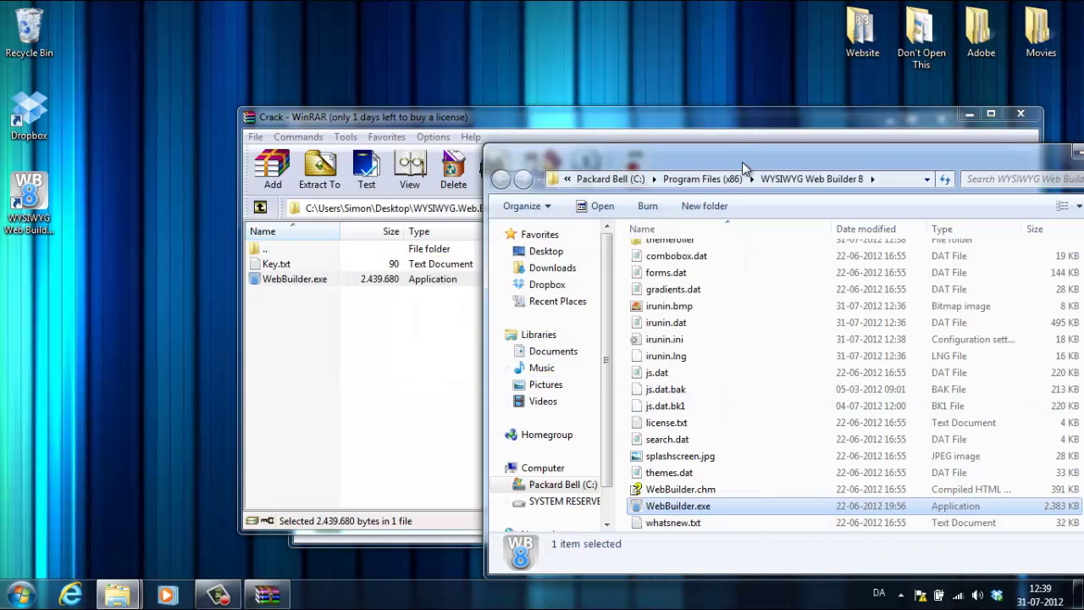
Move the program folder window aside to uncover WinRAR, then close it.
drag(742, 162, 522, 106)
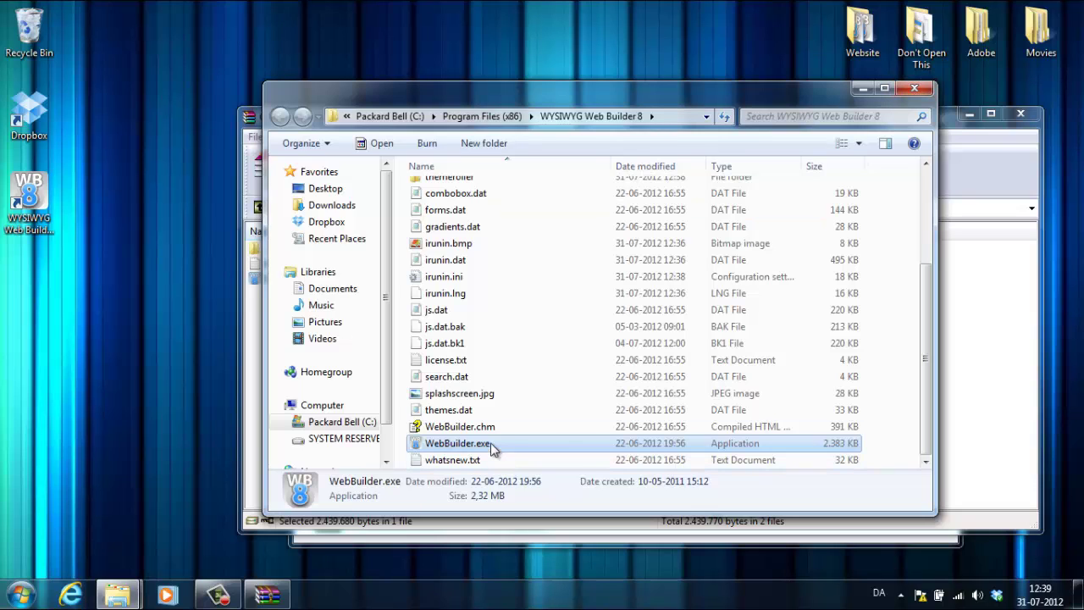
mouse_move(488, 447)
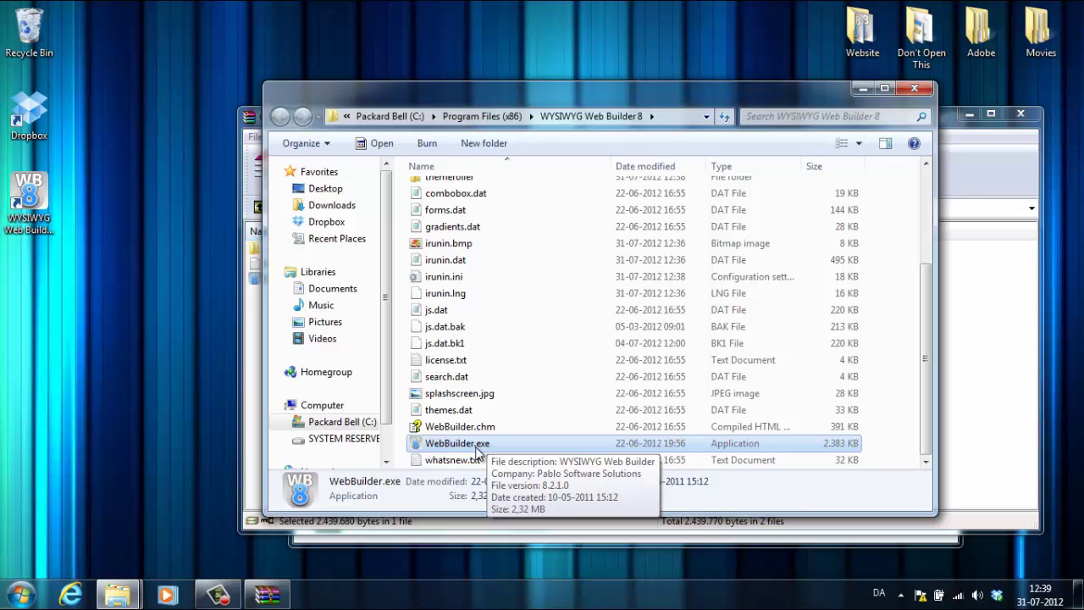
drag(497, 88, 433, 297)
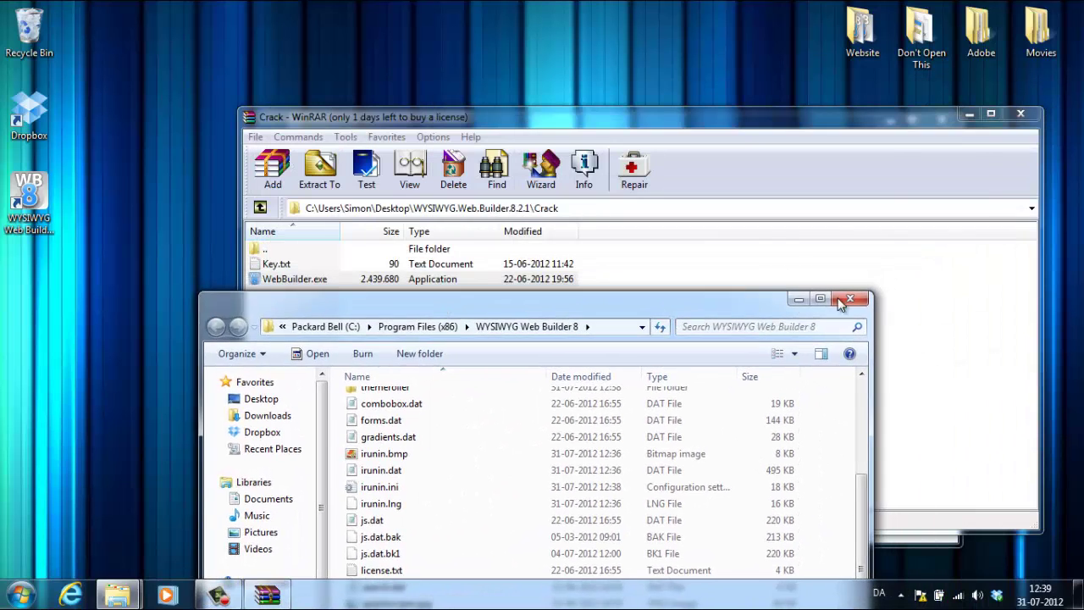
click(842, 301)
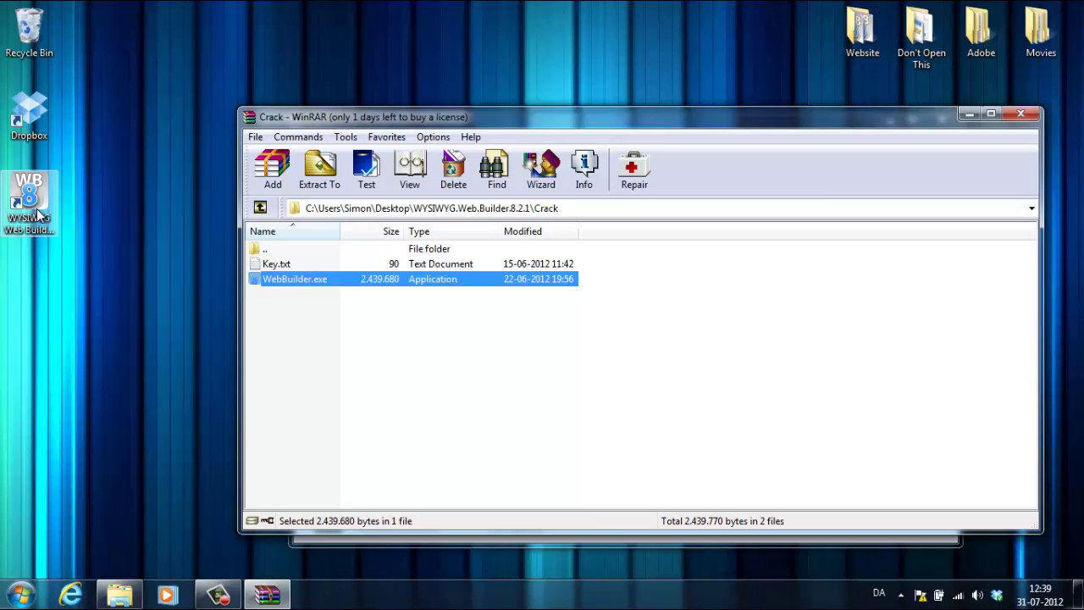
Close WinRAR, open Key.txt from the Crack folder, and launch WebBuilder.exe.
click(1022, 113)
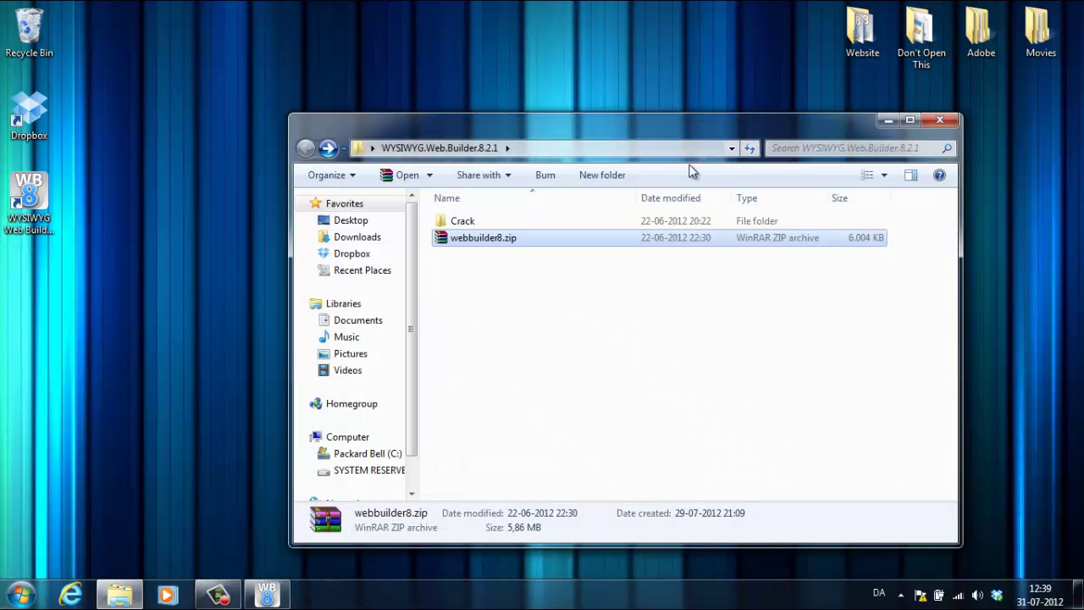
double_click(479, 220)
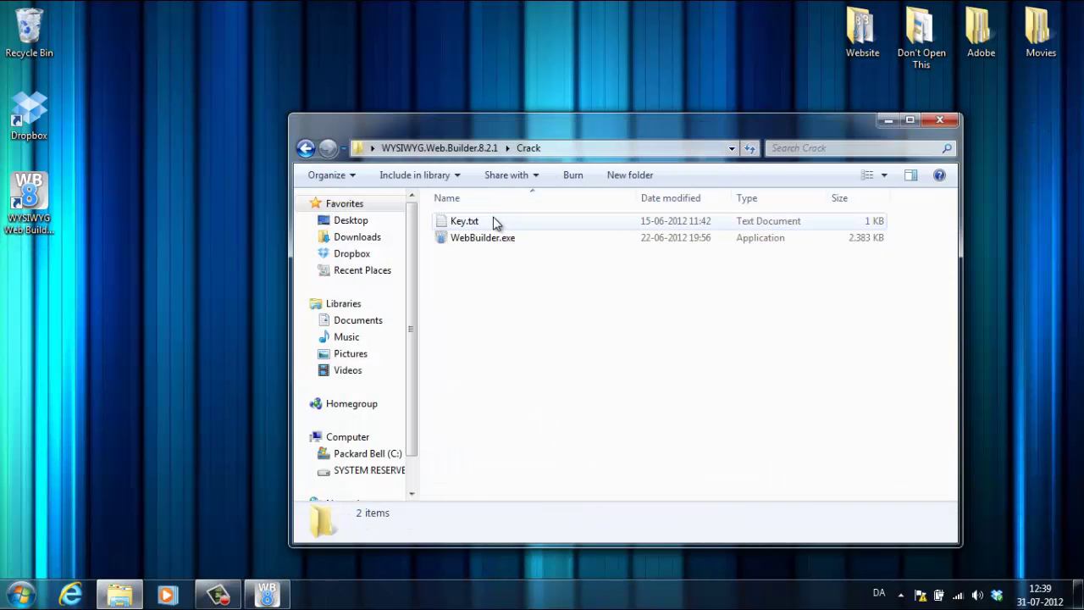
double_click(475, 221)
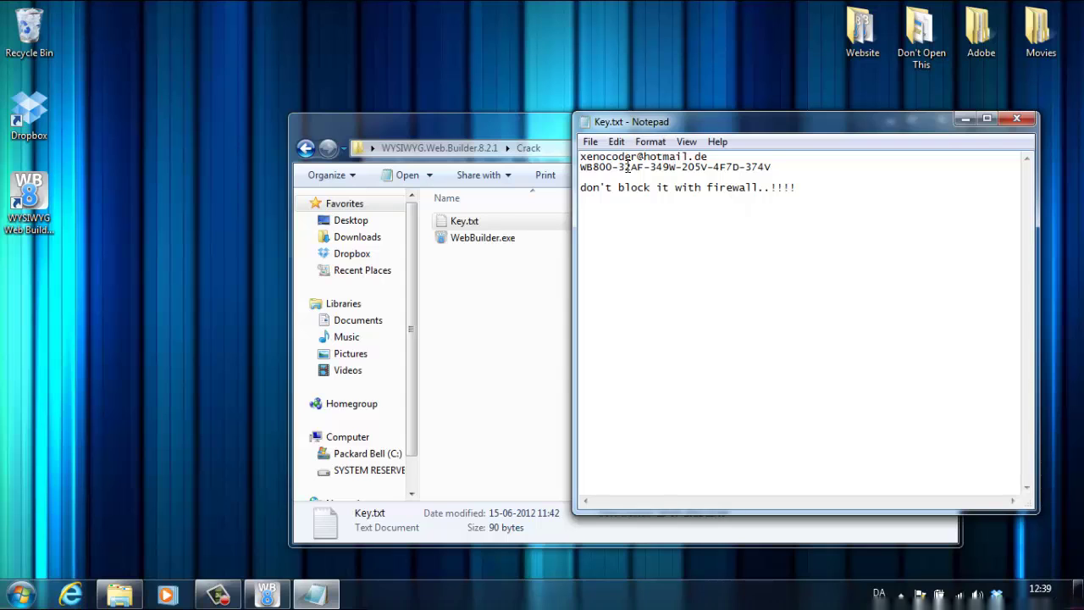
double_click(535, 245)
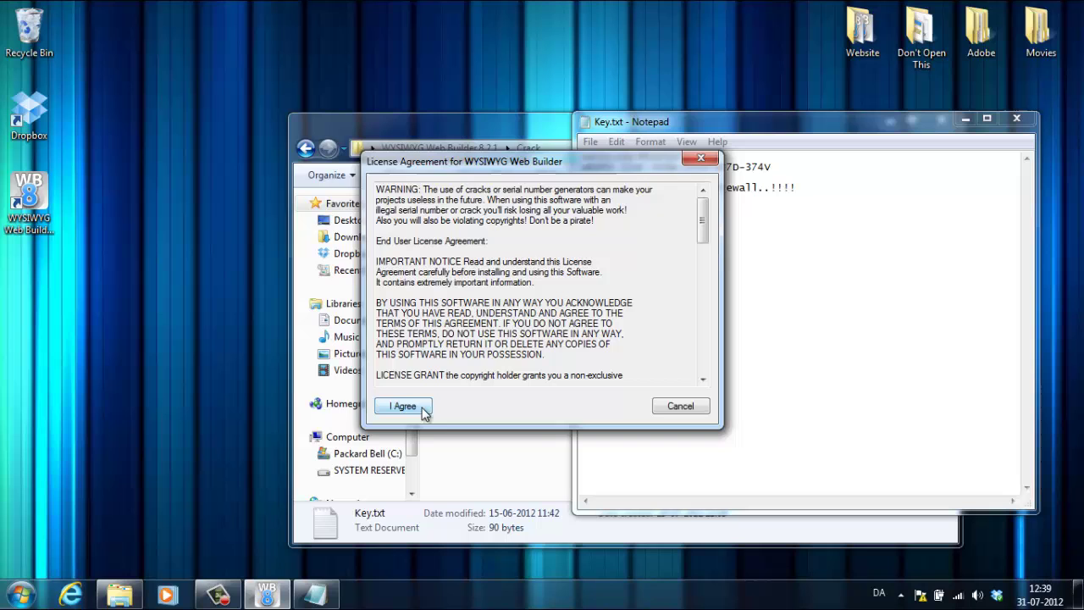
Accept Web Builder's license agreement, then close the Key.txt Notepad and Crack folder windows.
click(425, 411)
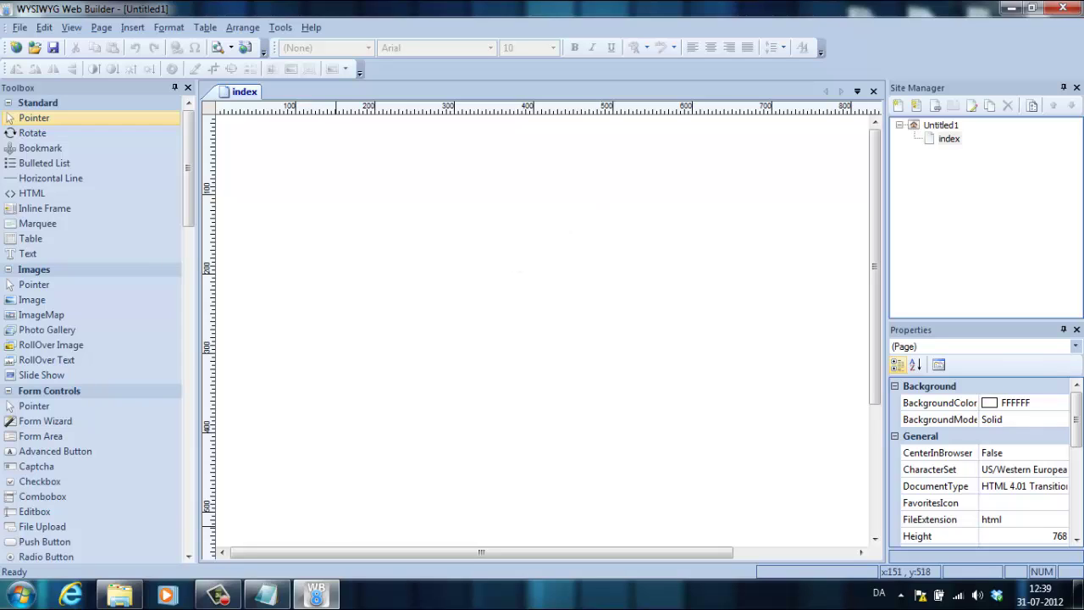
click(265, 595)
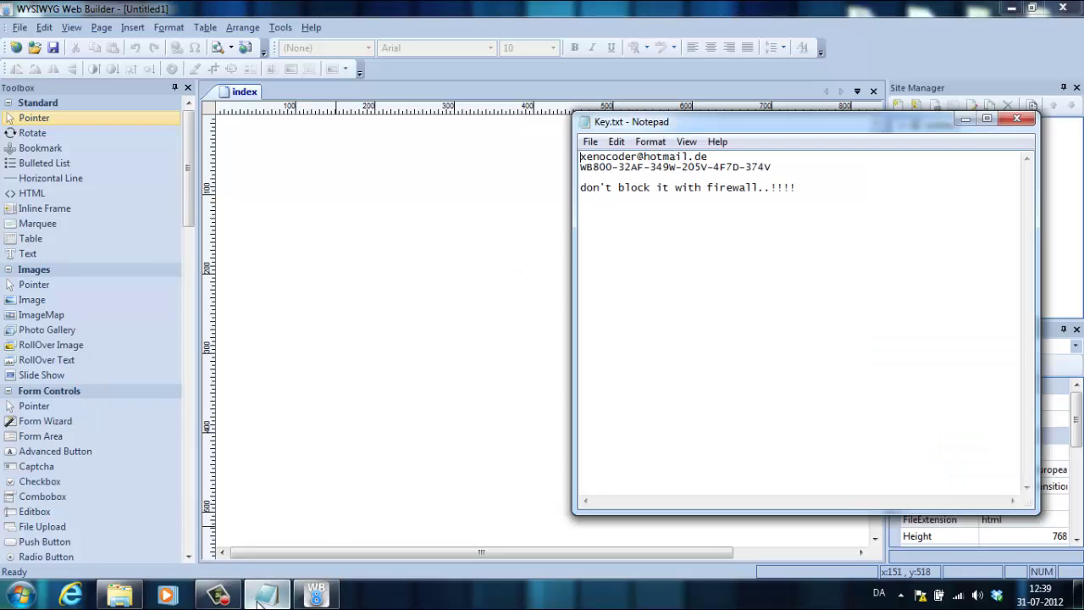
click(1016, 118)
click(119, 595)
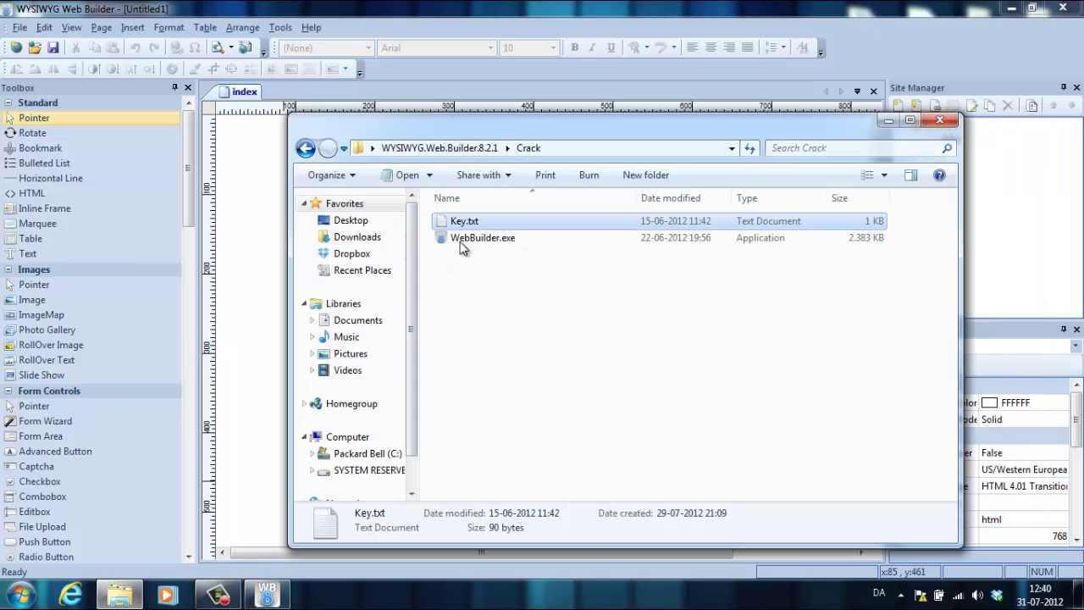
click(945, 120)
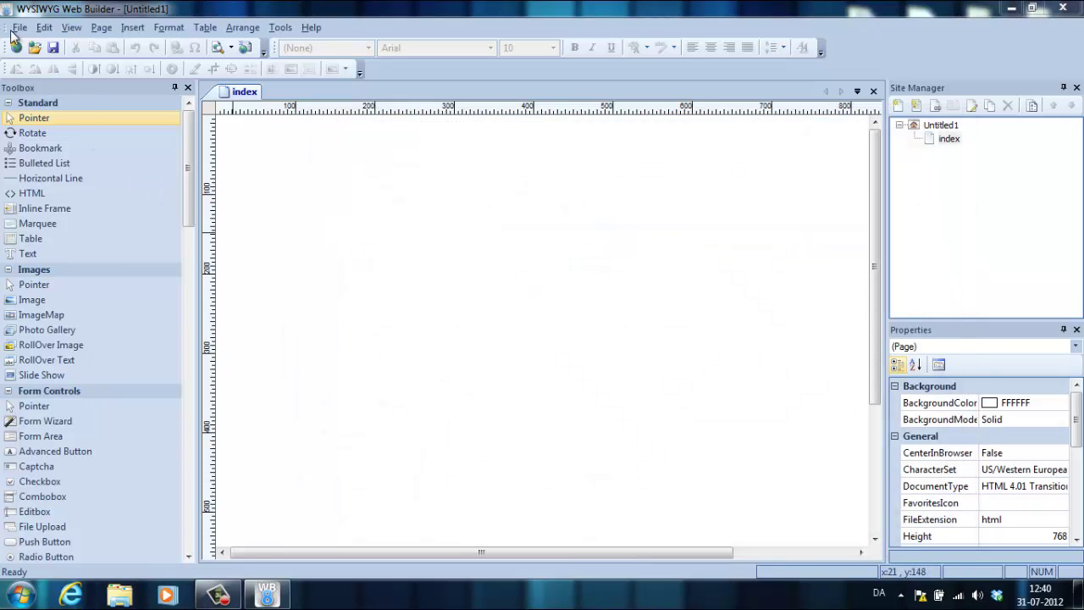
click(310, 27)
click(377, 66)
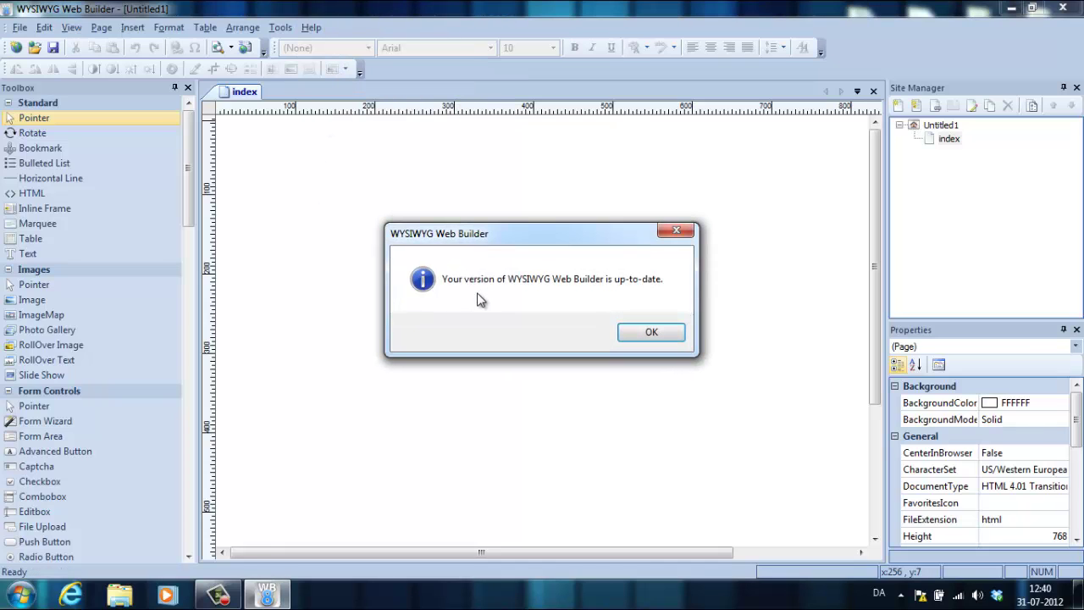
click(654, 326)
click(310, 27)
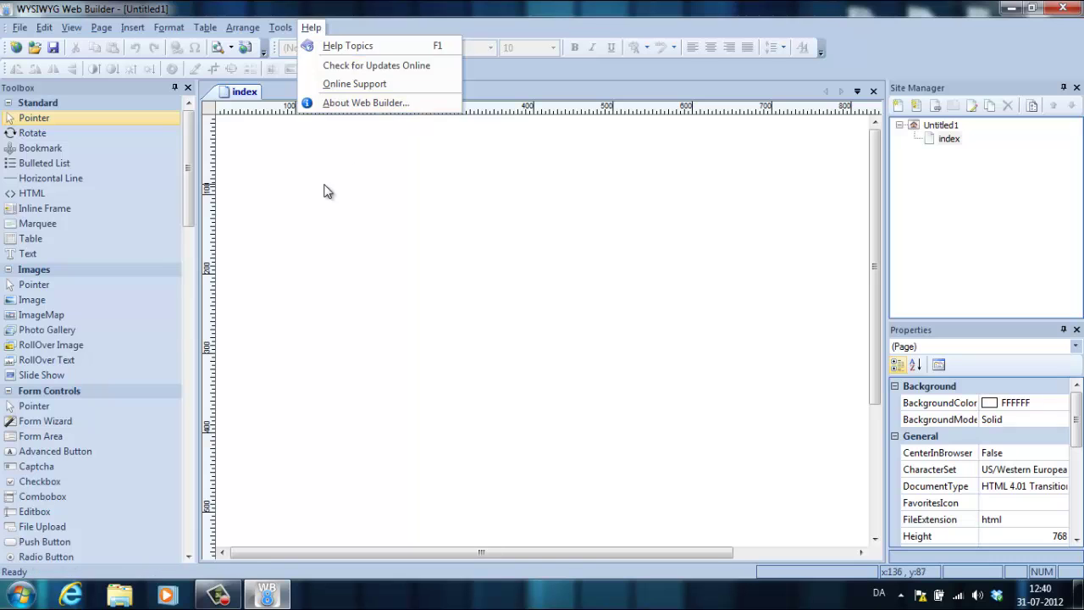
click(692, 8)
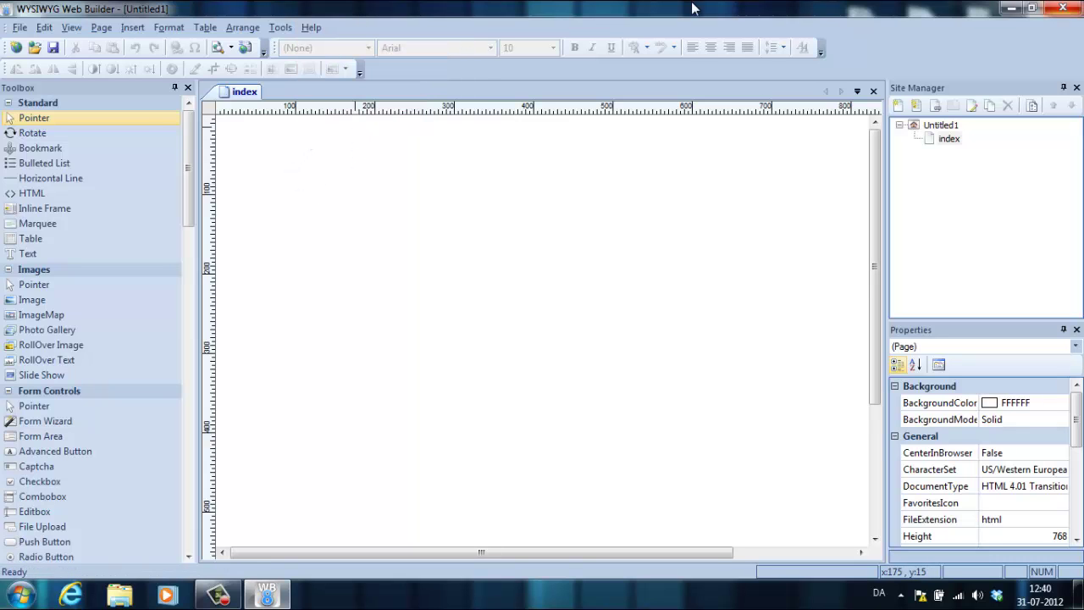
click(1063, 8)
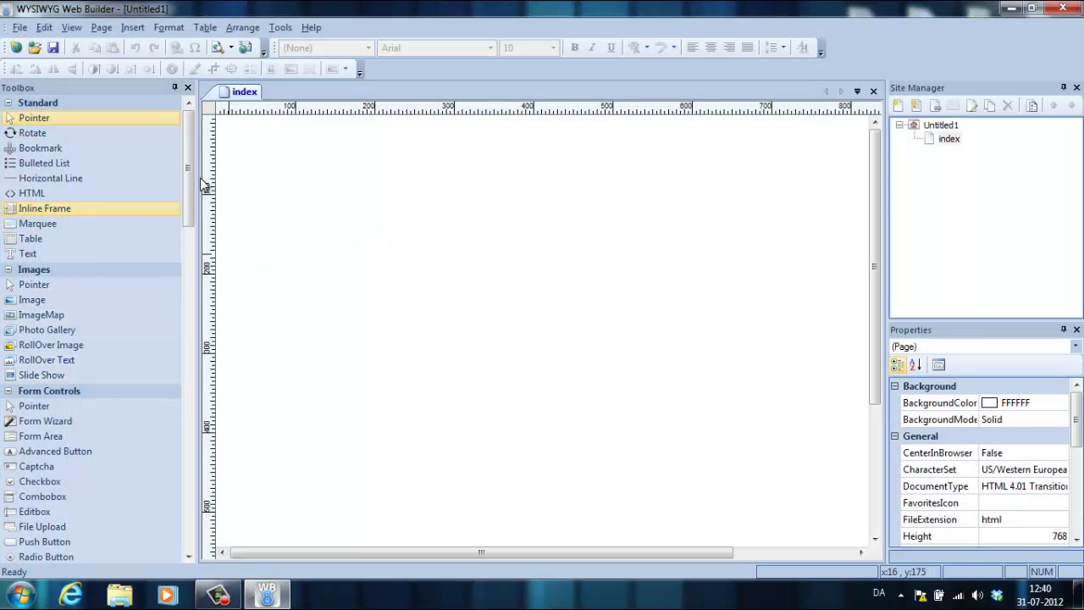
drag(191, 136, 188, 163)
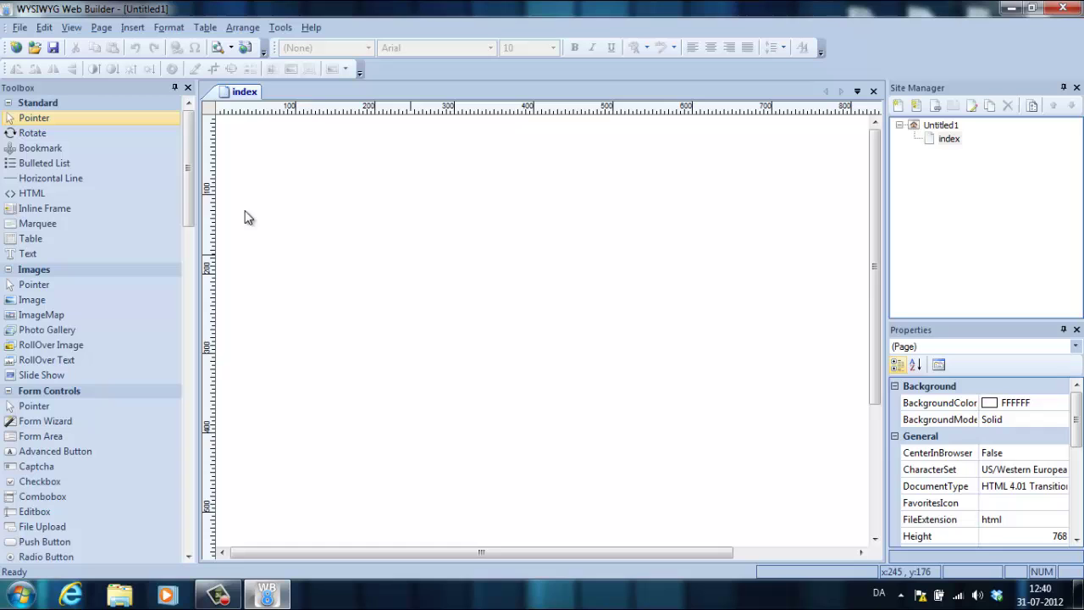
mouse_move(186, 127)
mouse_down()
mouse_move(178, 255)
mouse_move(138, 391)
mouse_up()
scroll(144, 339, down, 3)
scroll(150, 291, up, 20)
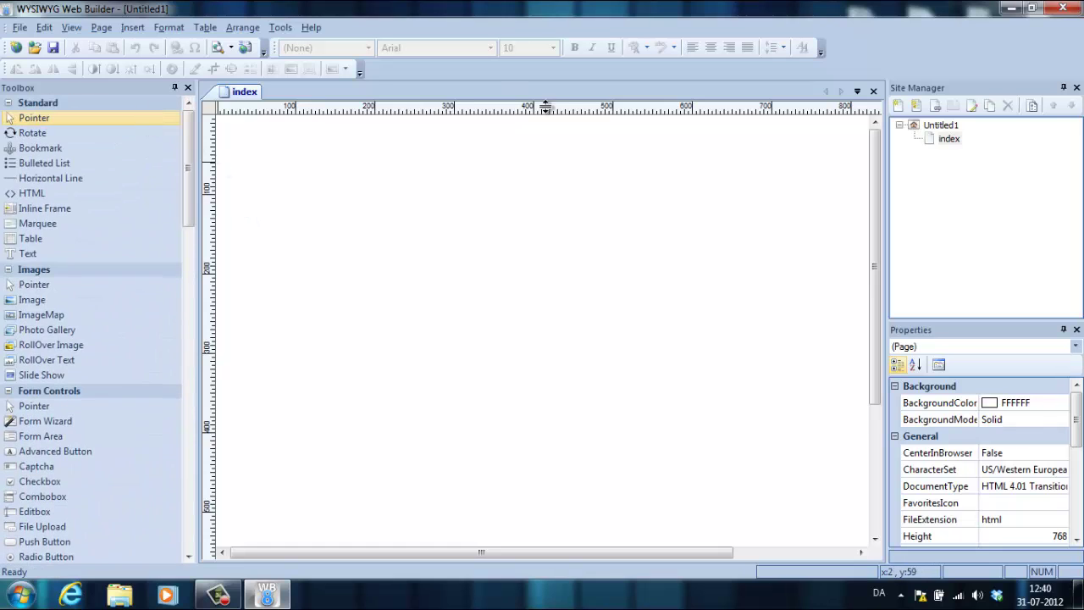